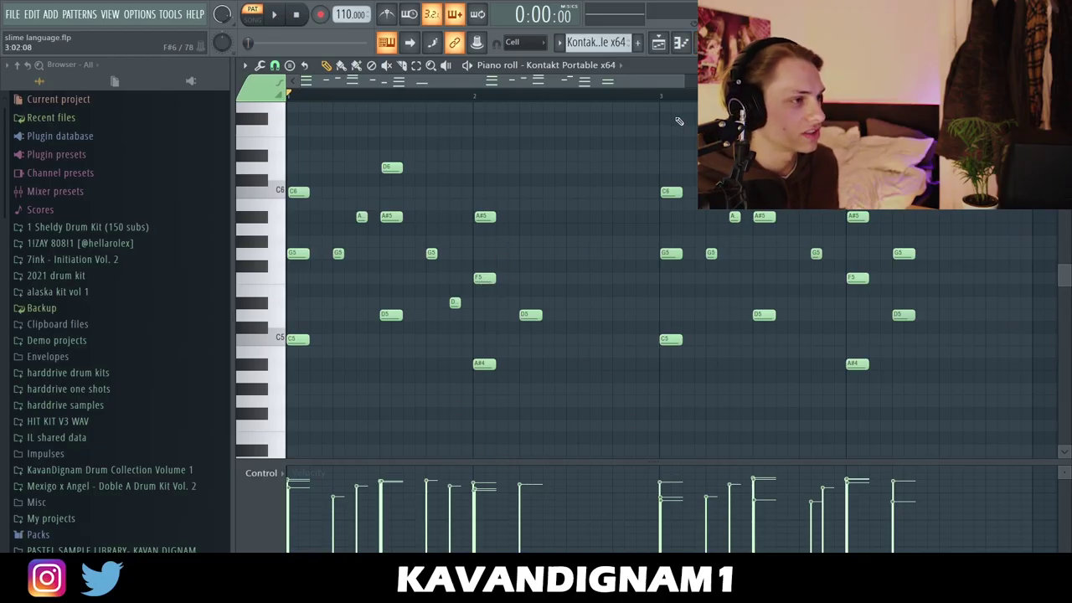
- Inspect the first effect on the Kontakt Portable x64 mixer track and close the Mallet Flux instrument of Kontakt Portable x64 #2
click(726, 42)
click(961, 107)
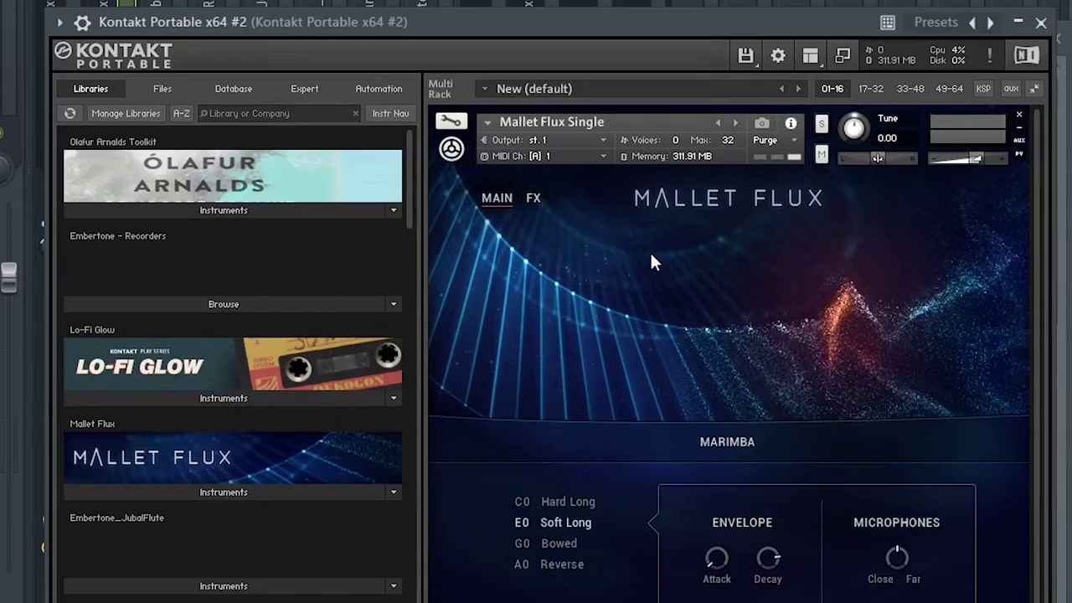
click(1048, 24)
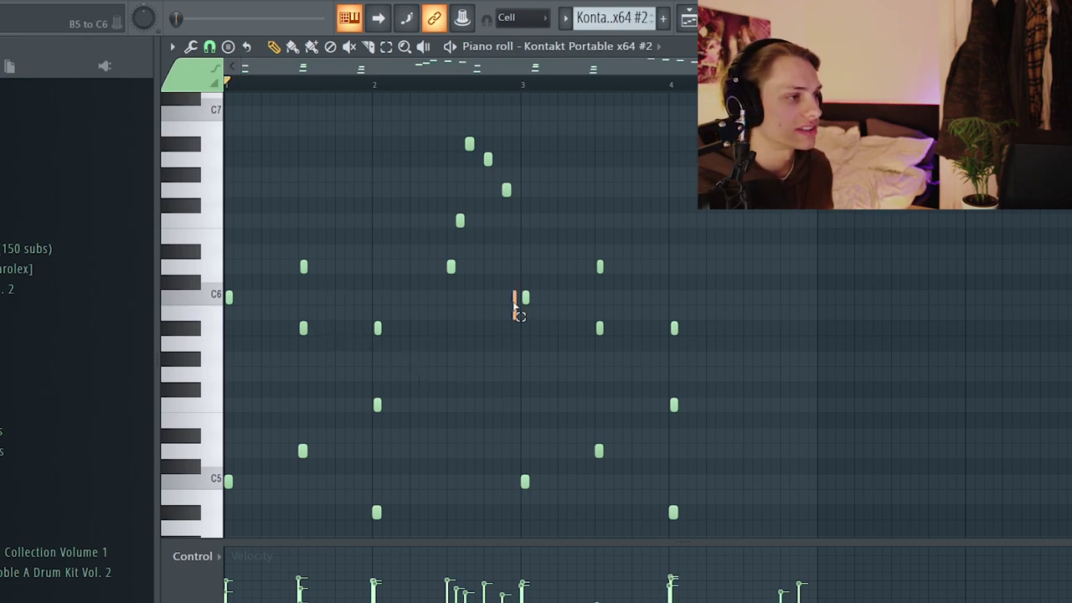
- Select the high note runs before bars 3 and 5 of the Kontakt Portable x64 #2 pattern and examine them during playback
drag(519, 316, 442, 128)
drag(865, 290, 737, 94)
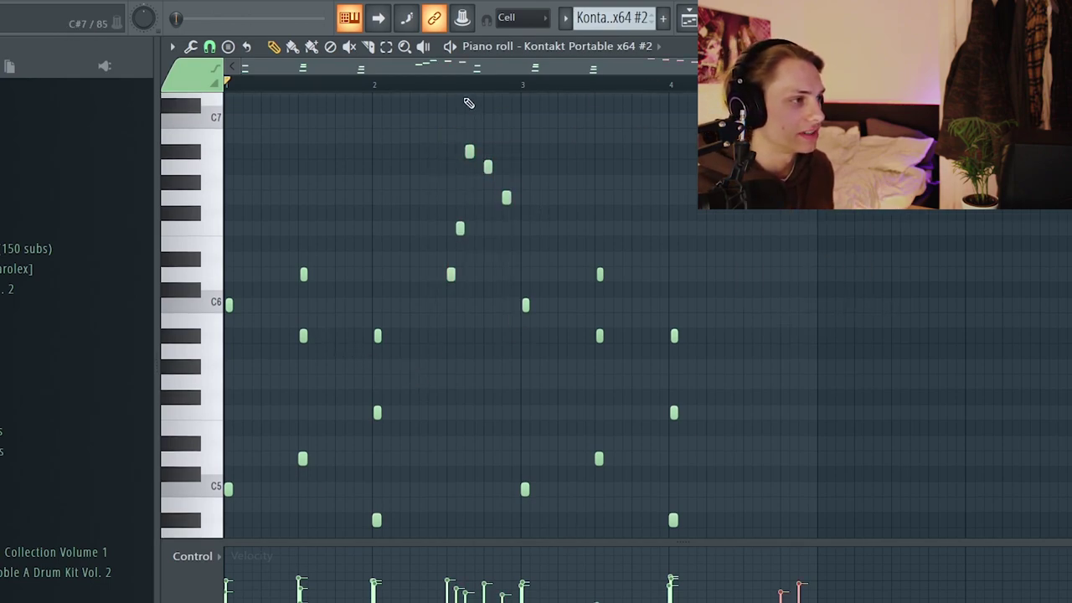
scroll(361, 134, up, 2)
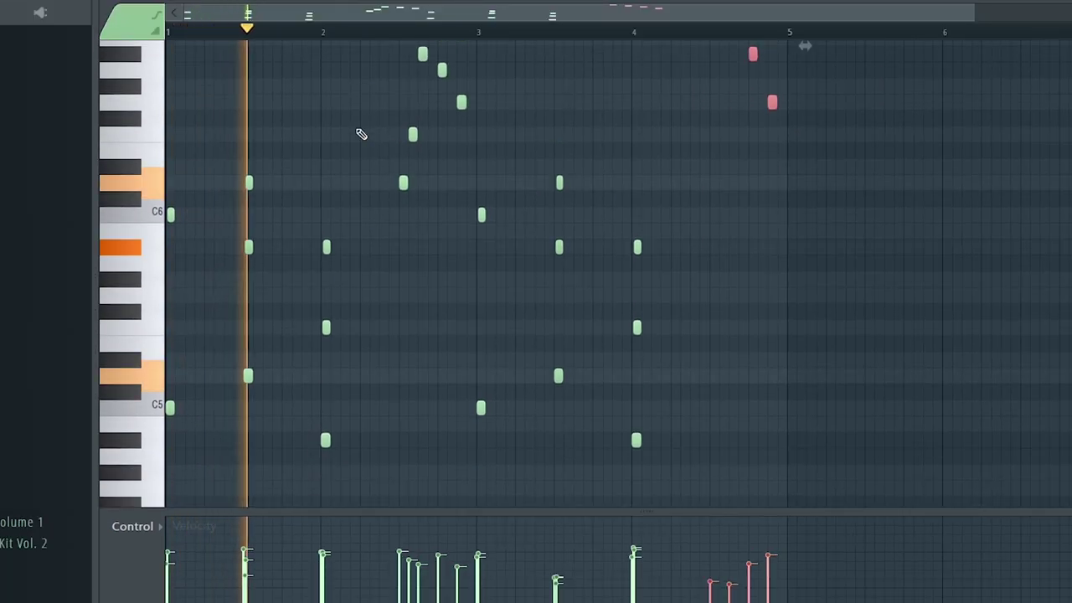
scroll(641, 223, up, 2)
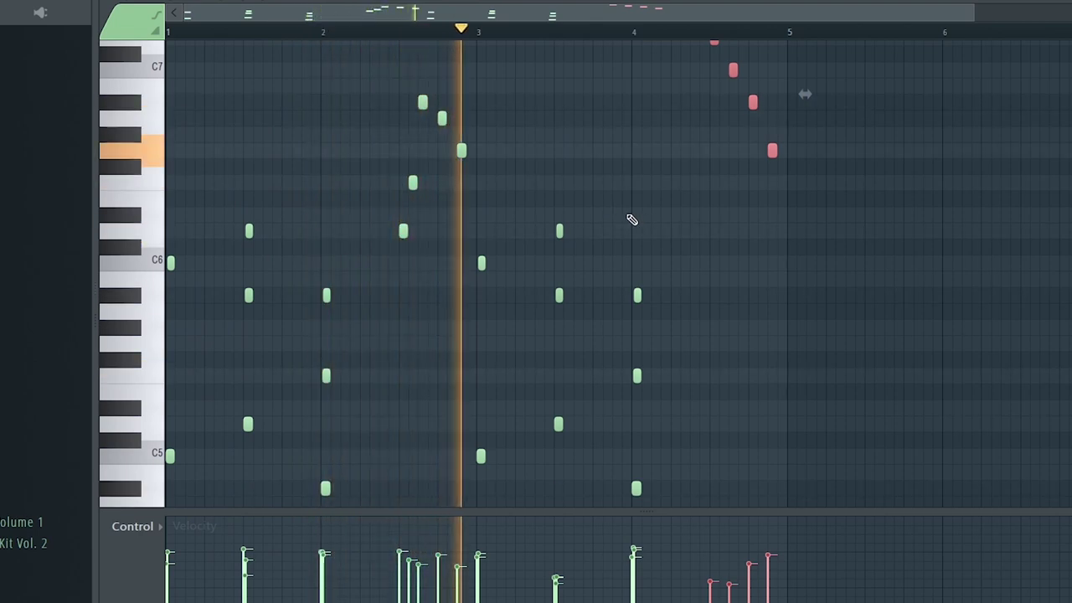
scroll(632, 220, down, 1)
scroll(632, 219, up, 1)
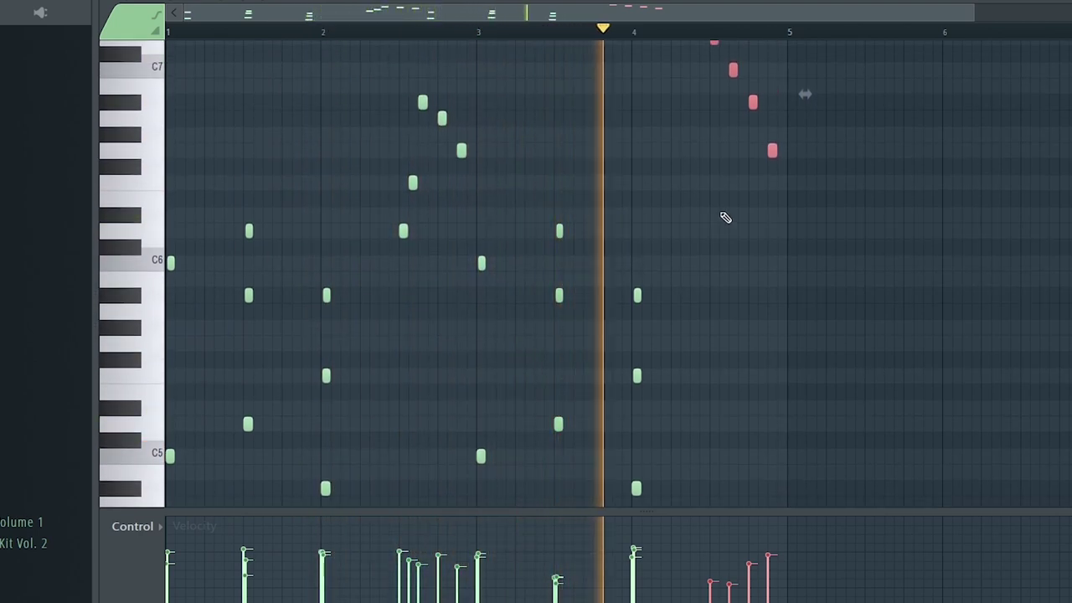
scroll(723, 218, up, 2)
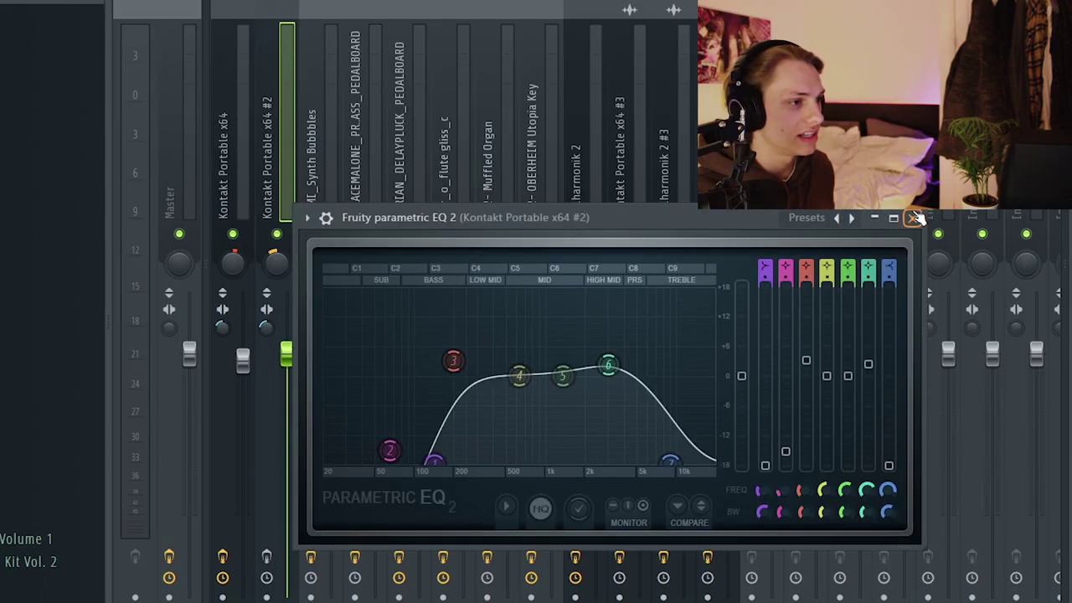
- Close the Fruity parametric EQ 2 and play back the NAMI_Synth Bubbbles note pattern
click(917, 218)
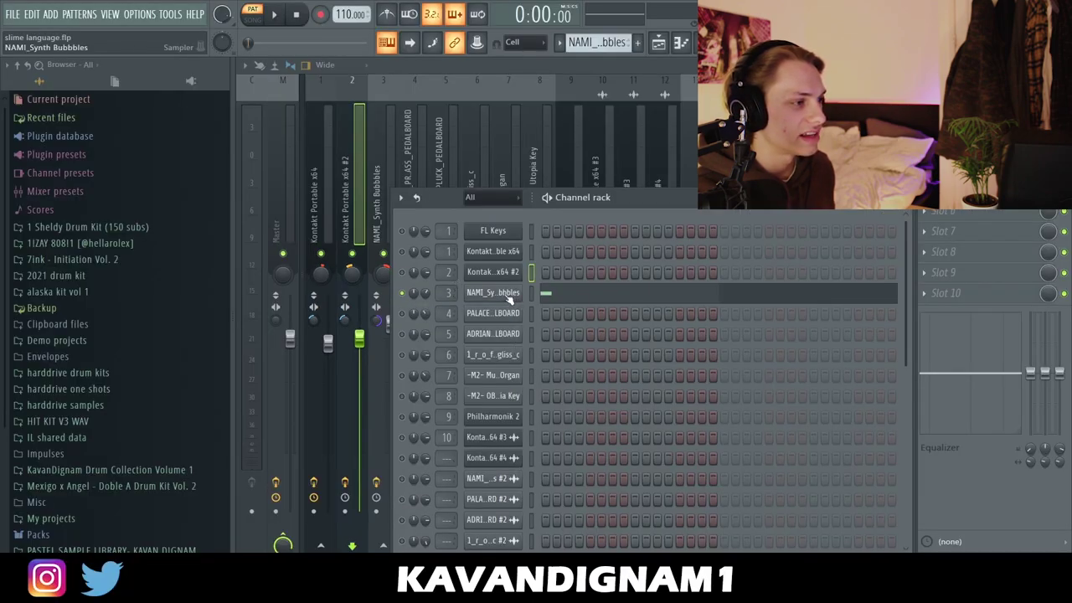
click(503, 293)
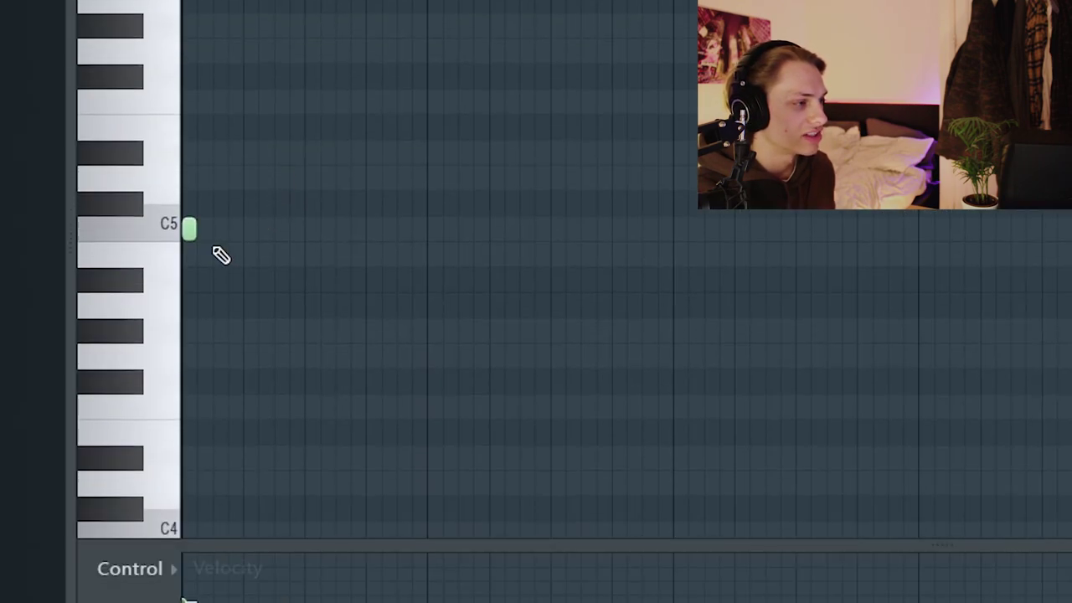
key(space)
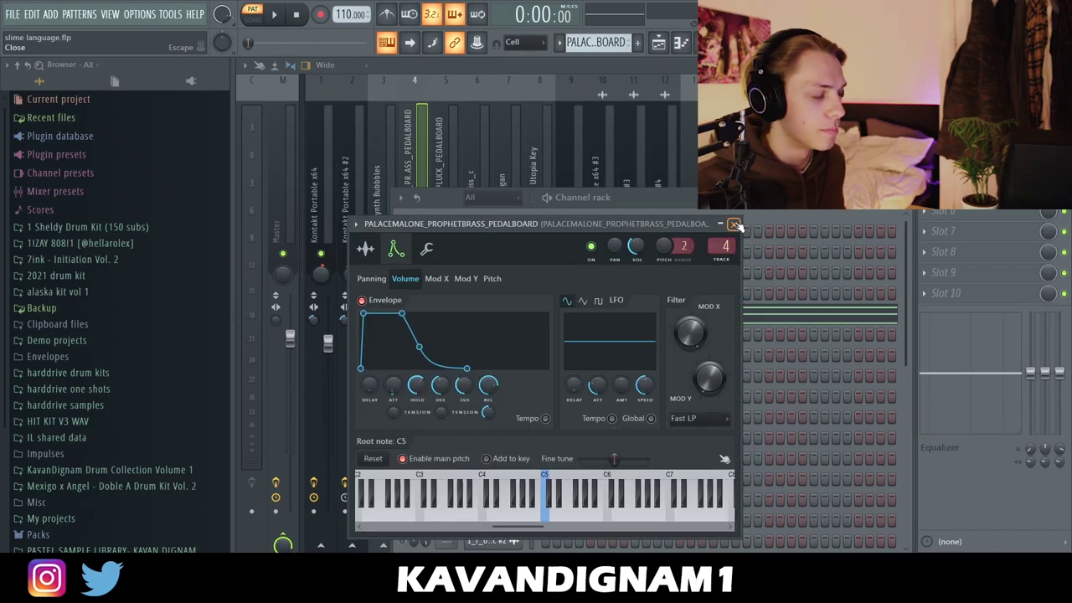
- Close the PALACEMALONE_PROPHETBRASS_PEDALBOARD sampler, play back its note pattern and open the first effect on its mixer track
click(735, 226)
click(653, 314)
key(space)
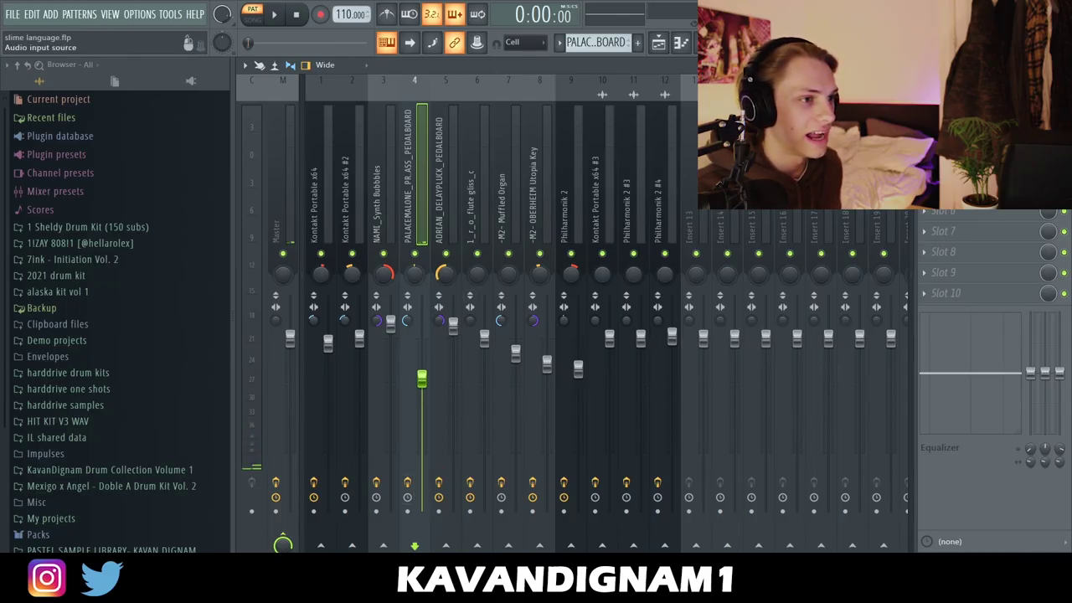
click(963, 108)
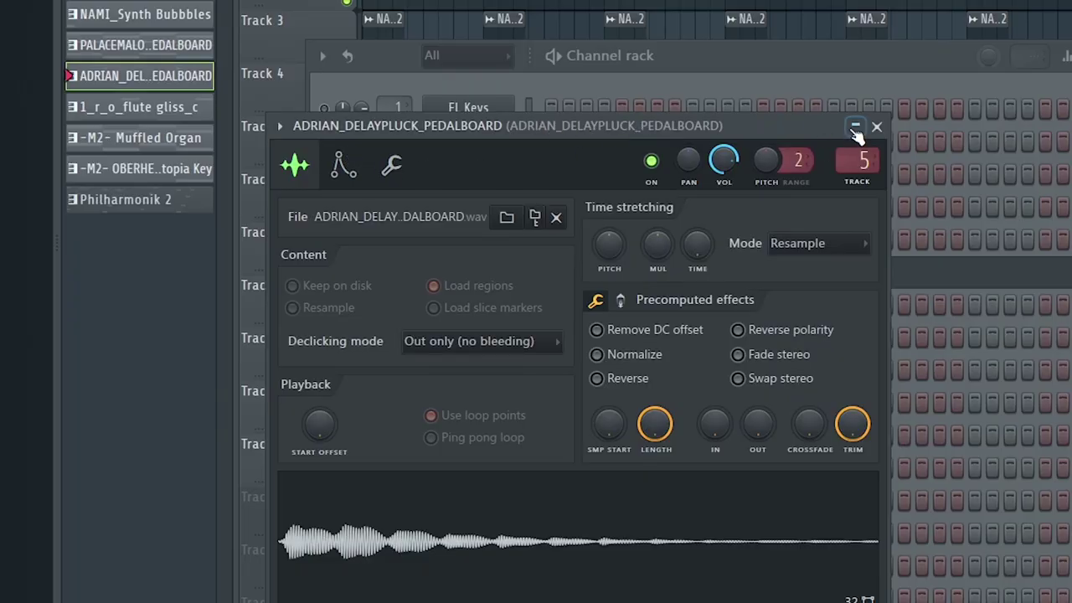
- Play back the ADRIAN_DELAYPLUCK_PEDALBOARD pattern and open EchoBoy on the flute gliss mixer track
click(877, 127)
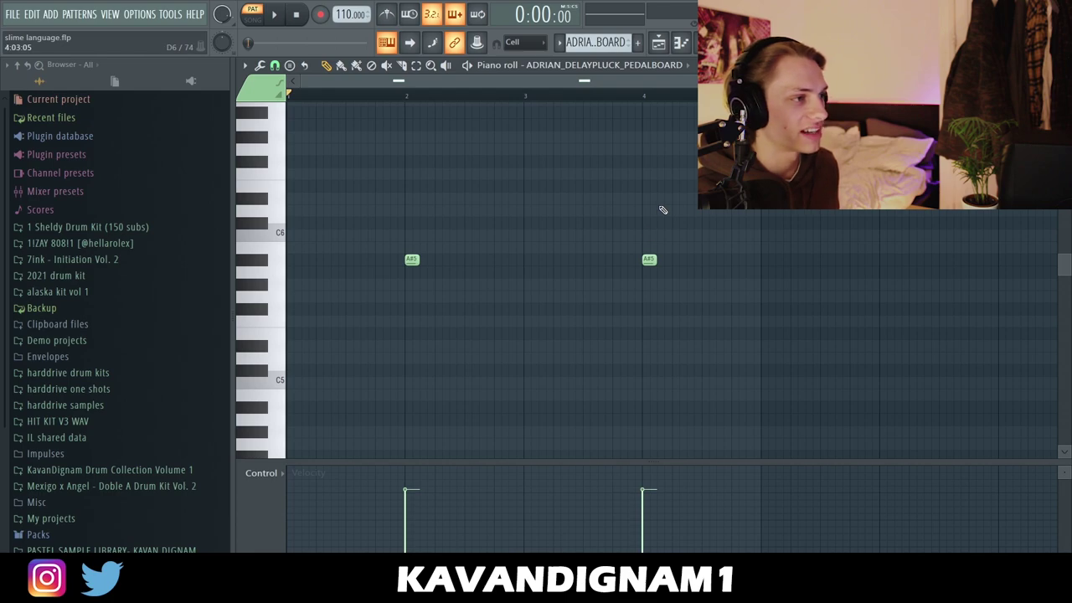
key(space)
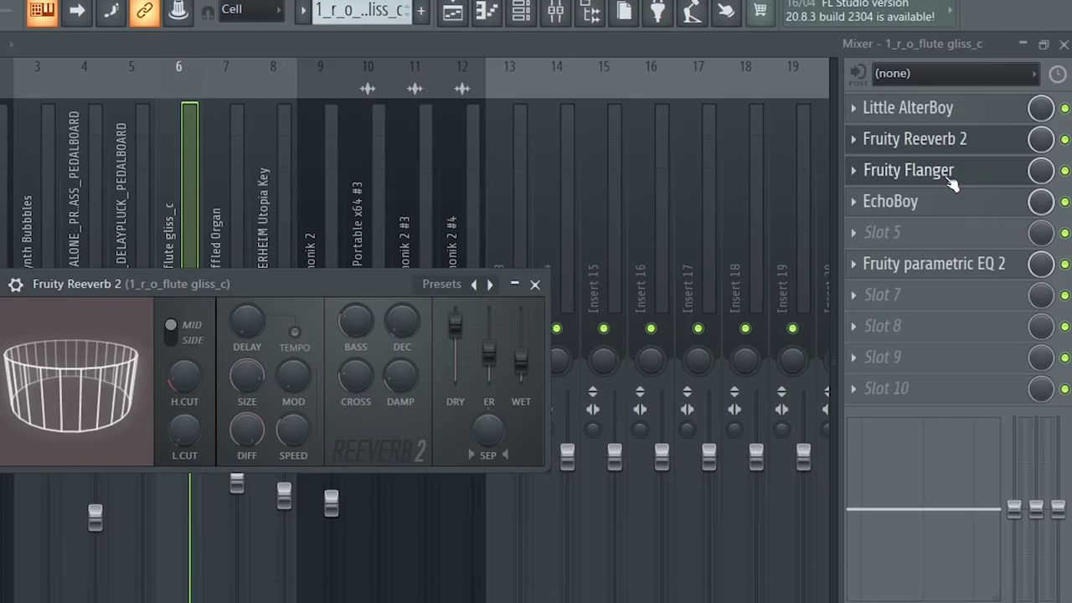
click(891, 202)
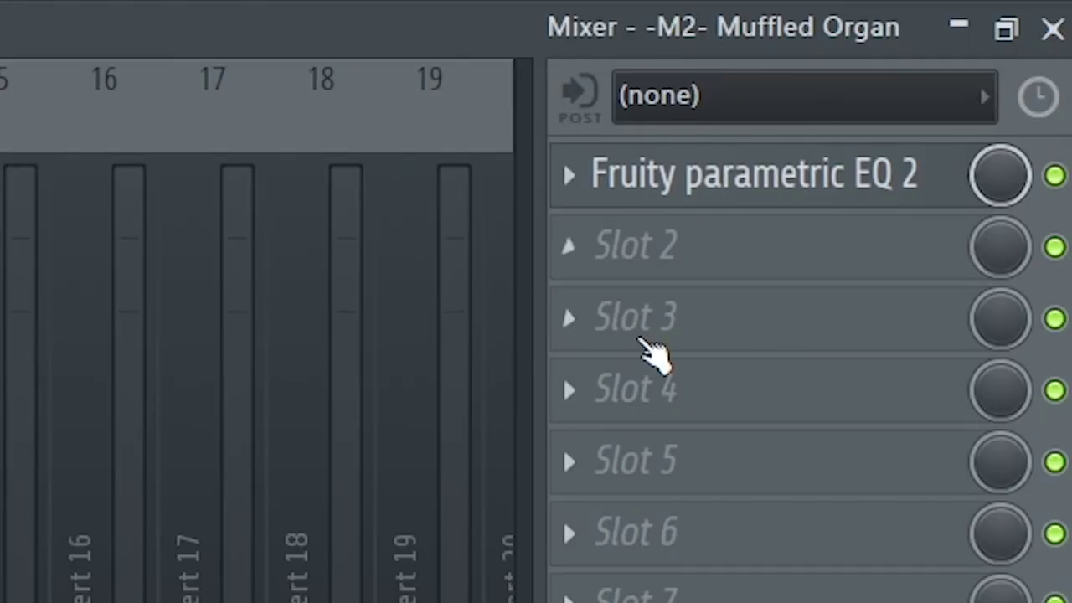
- Play back the OBERHEIM Utopia Key pattern and open the Fruity parametric EQ 2 on its mixer track
key(F6)
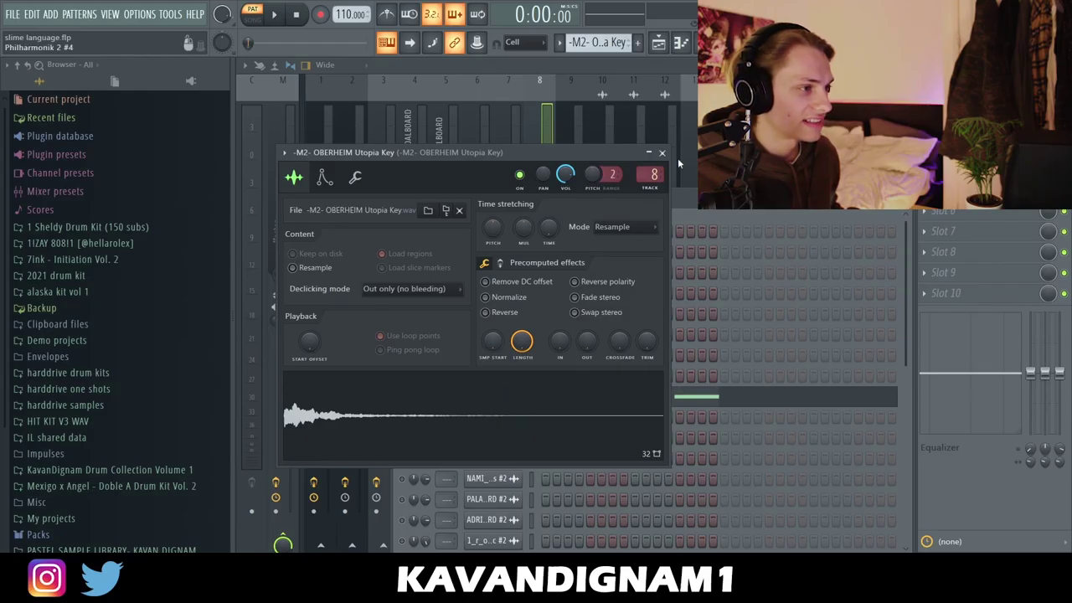
click(662, 153)
click(703, 406)
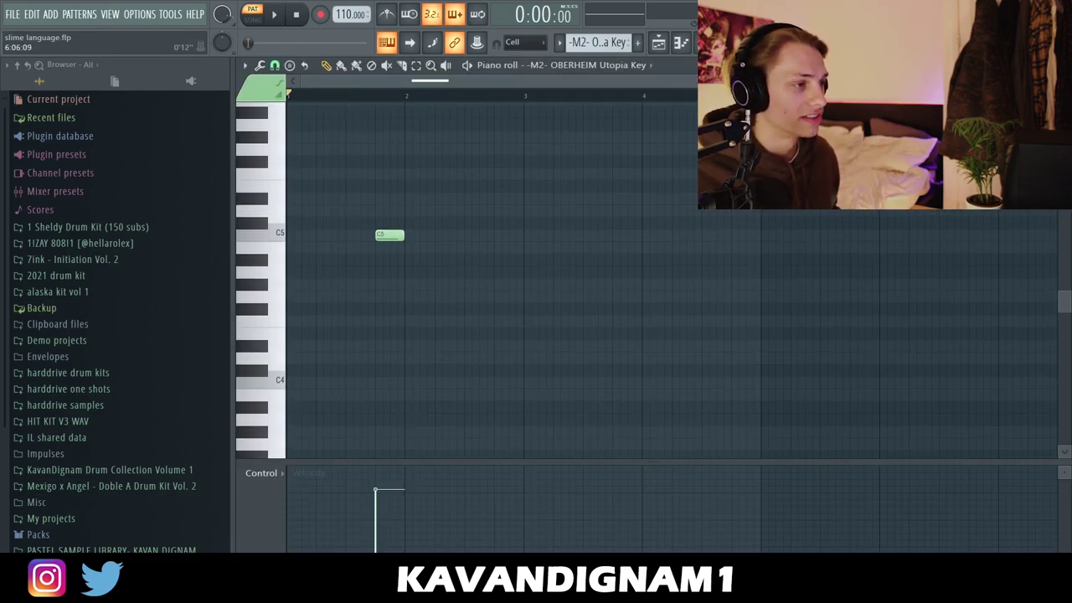
key(space)
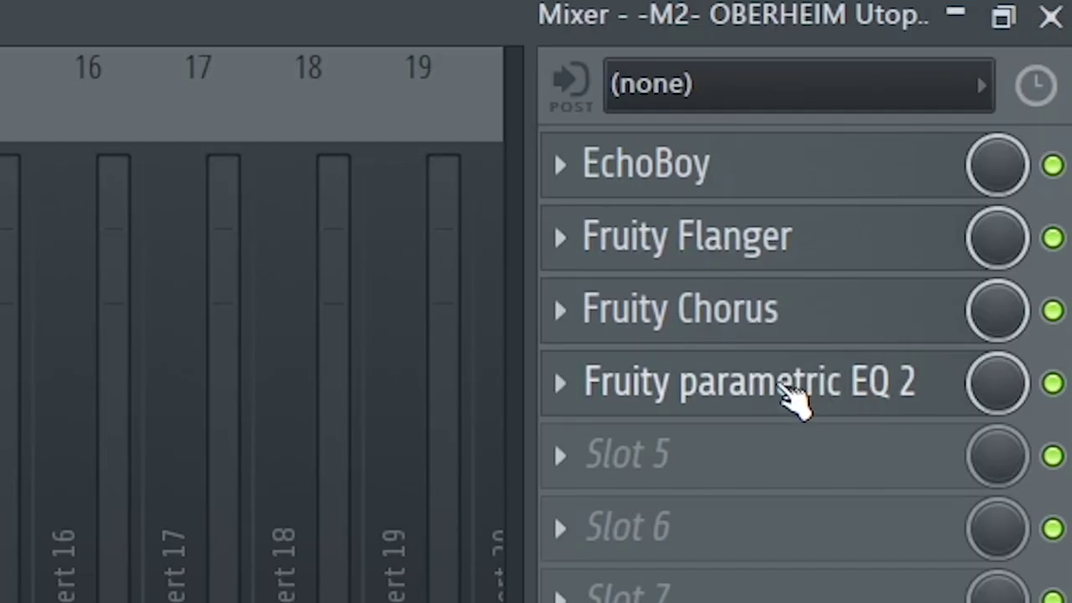
click(790, 400)
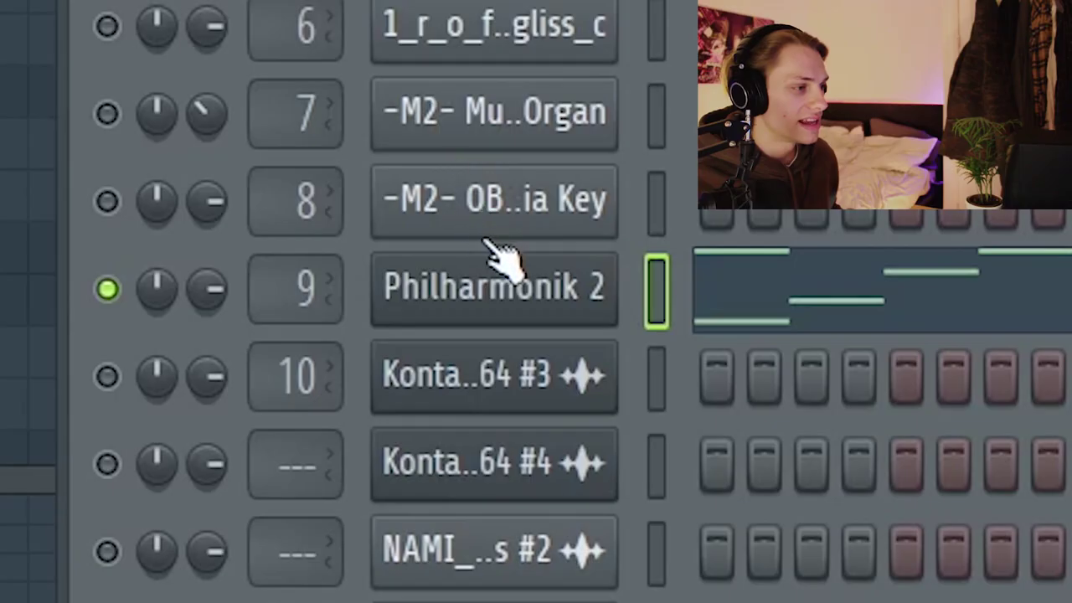
- Play back the Philharmonik 2 note pattern and inspect the CLA-76 Stereo and another effect on its mixer track
click(503, 310)
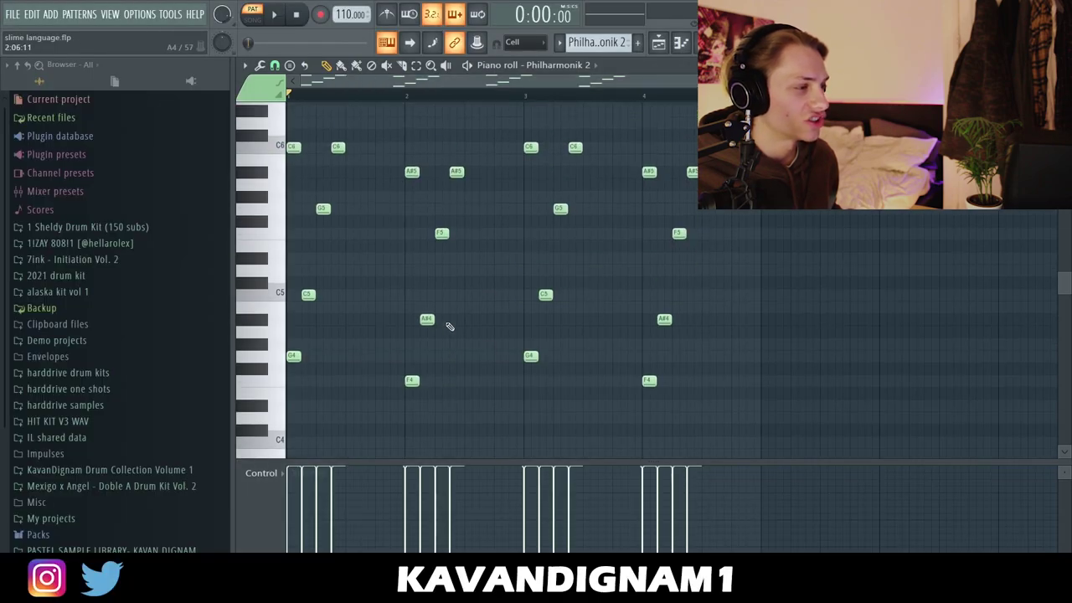
scroll(577, 339, up, 1)
key(space)
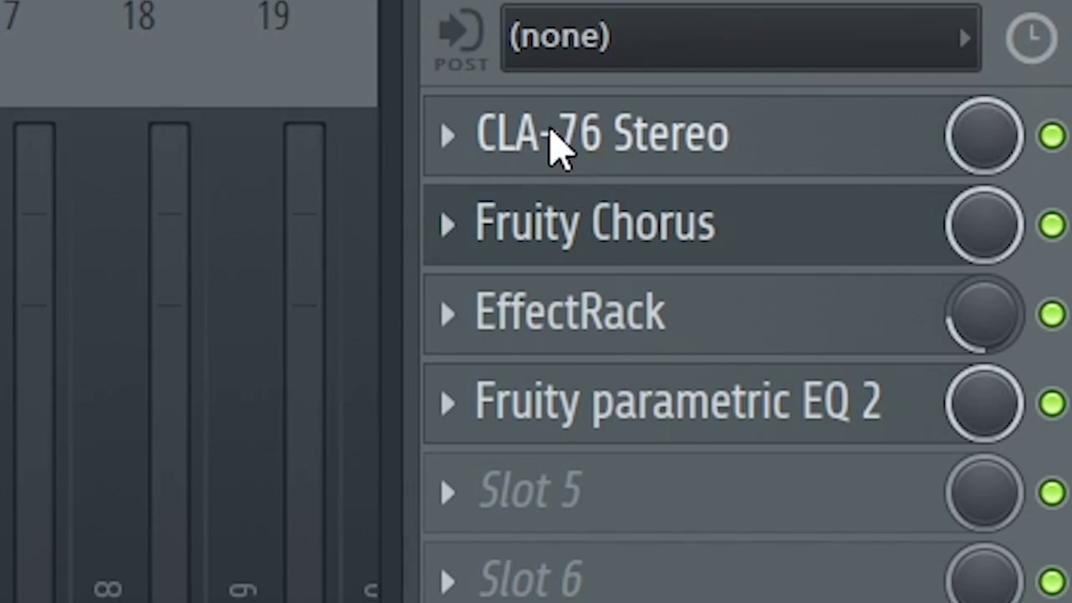
click(549, 131)
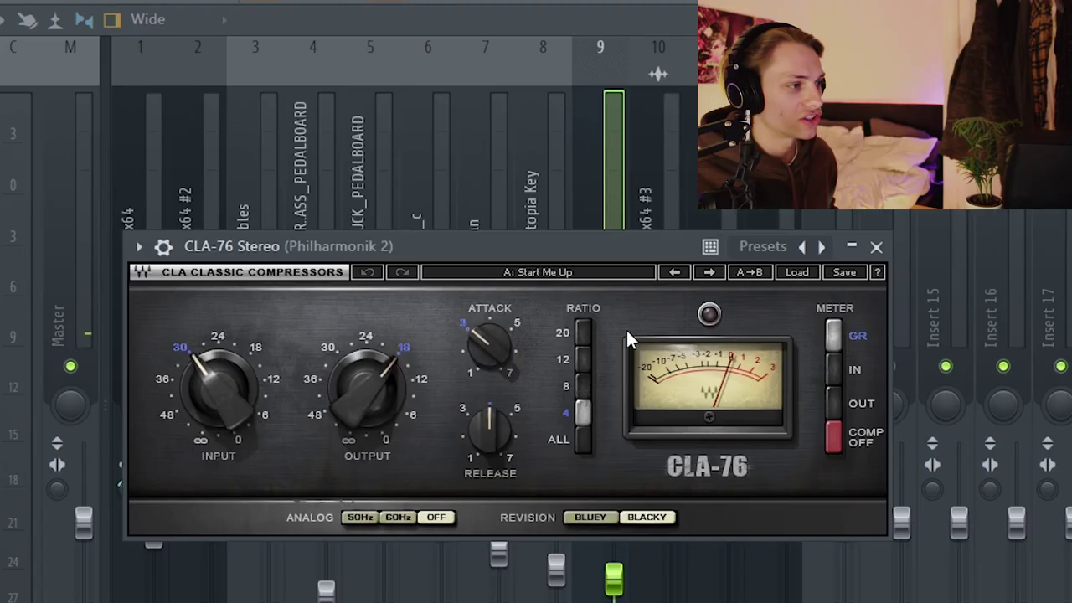
click(876, 247)
click(976, 149)
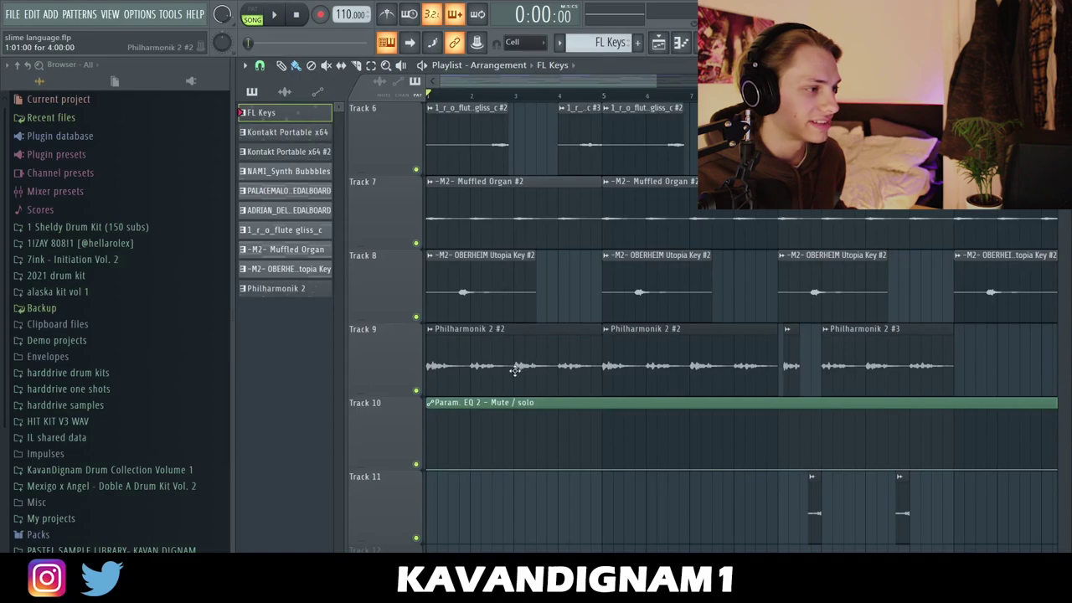
- Examine the playlist arrangement of the rendered audio clips across all tracks during playback
scroll(524, 236, up, 5)
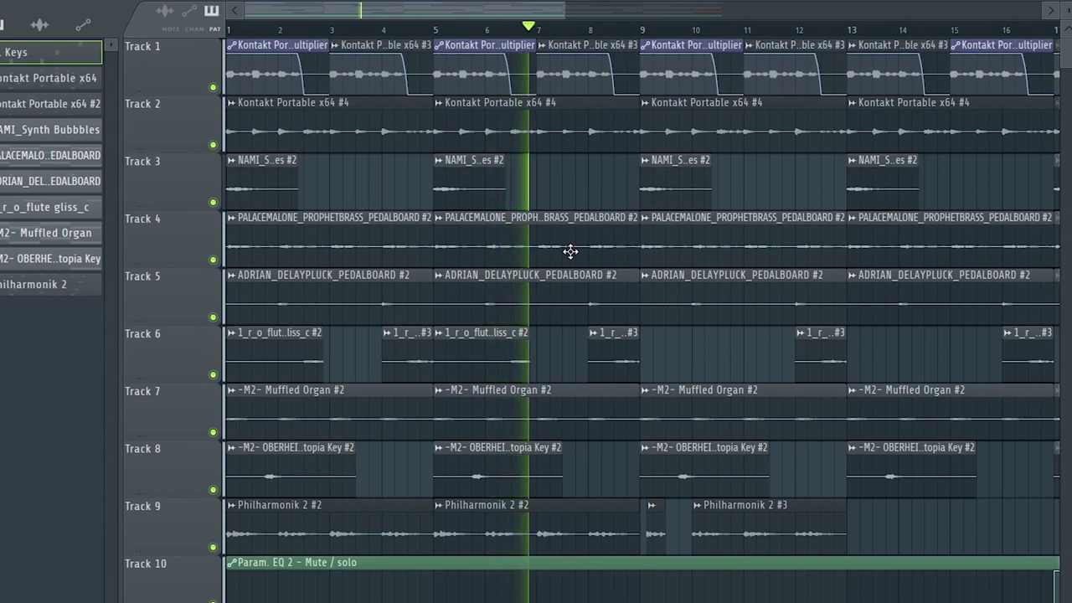
scroll(569, 251, down, 1)
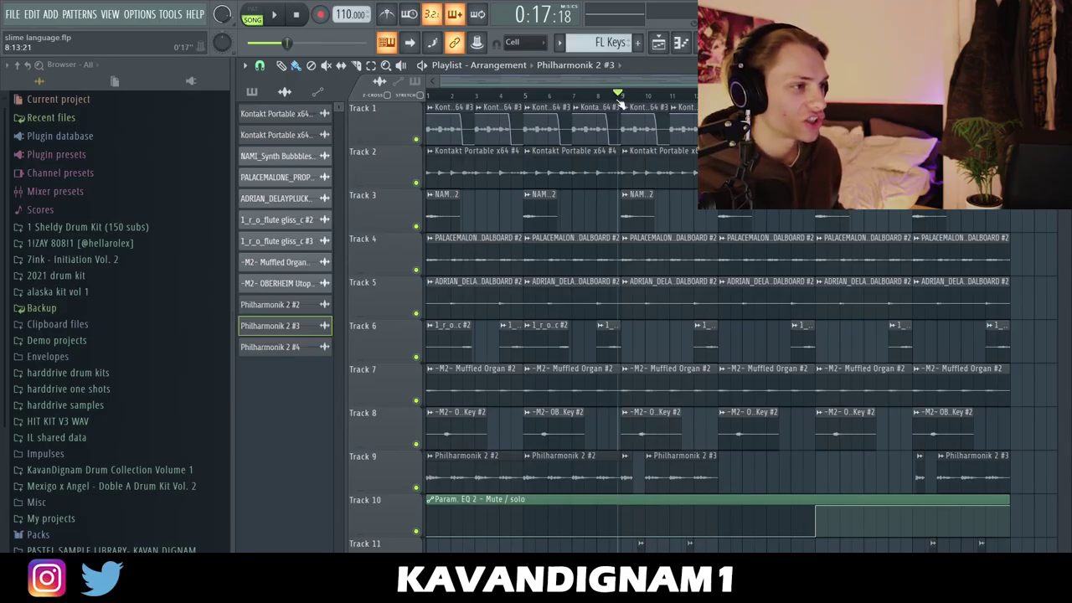
scroll(653, 370, up, 2)
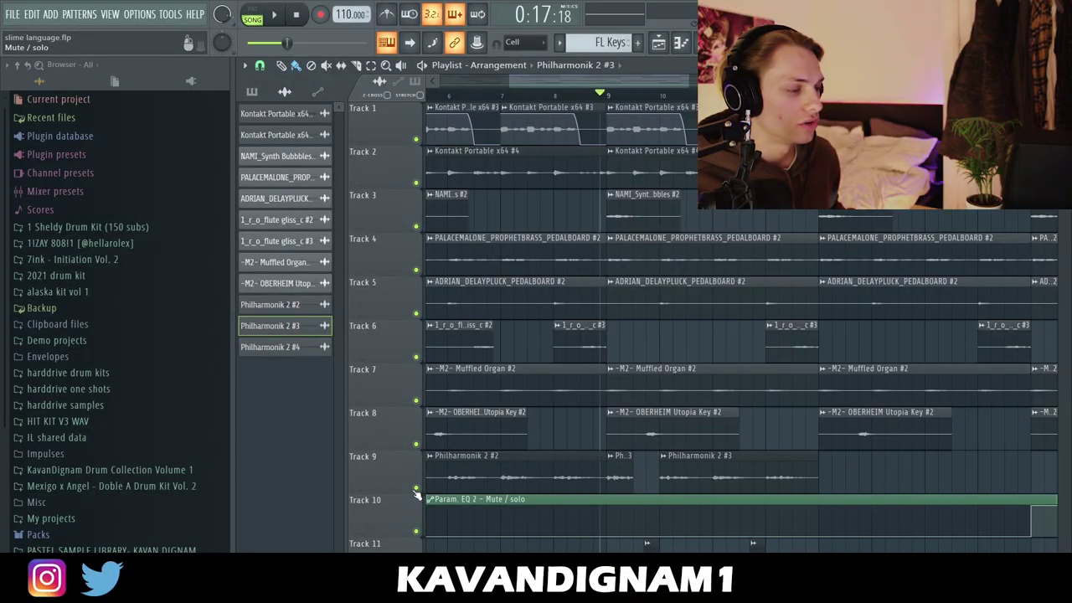
- Solo Track 9 to hear its Philharmonik 2 clips and open the settings of the first clip on Track 11
right_click(268, 530)
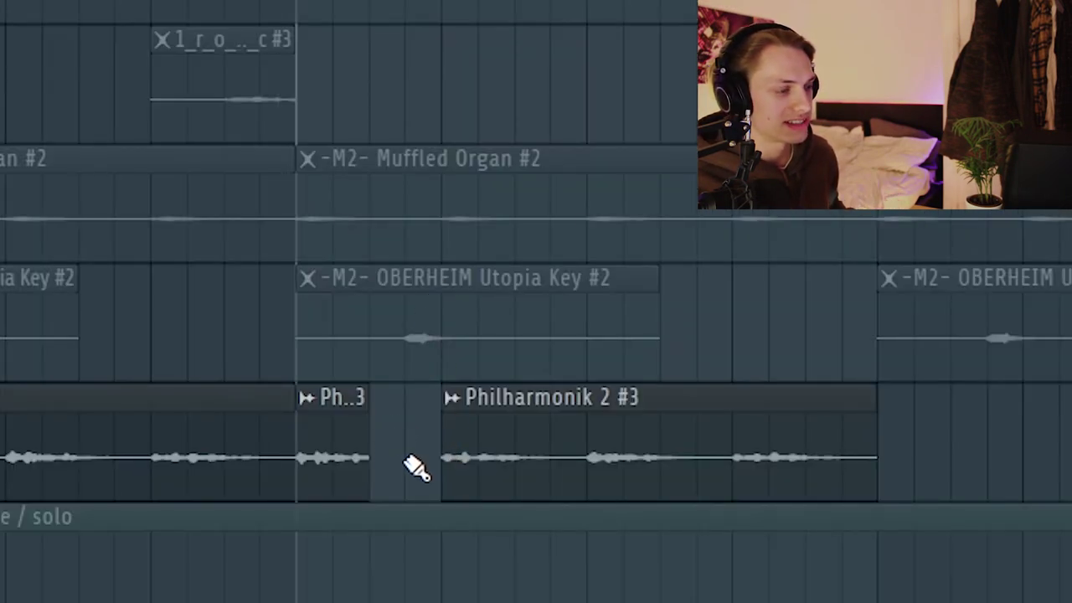
key(space)
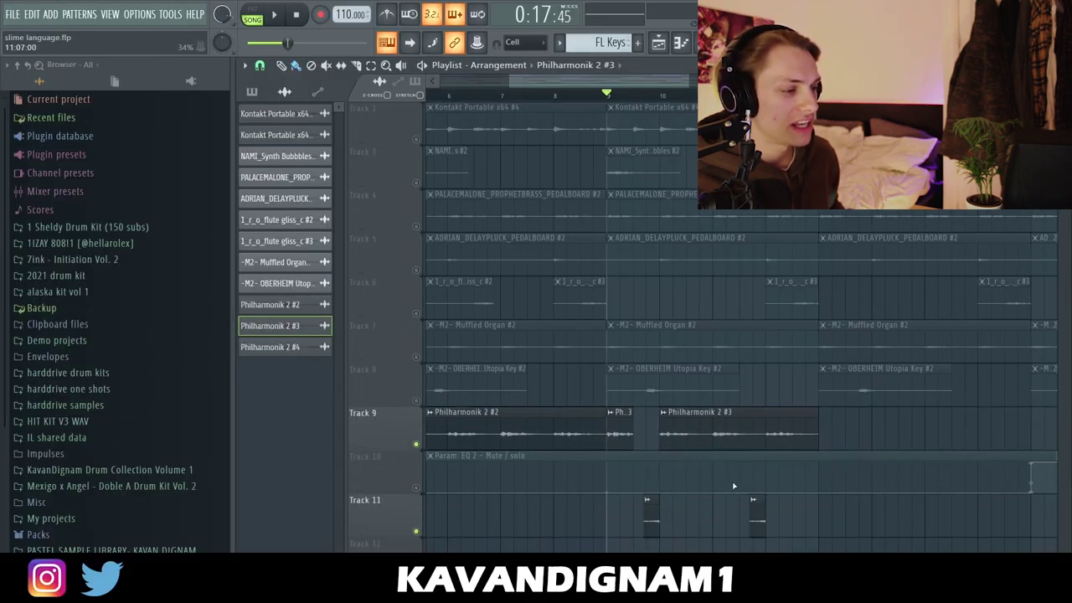
scroll(649, 486, down, 1)
scroll(648, 482, up, 4)
double_click(653, 479)
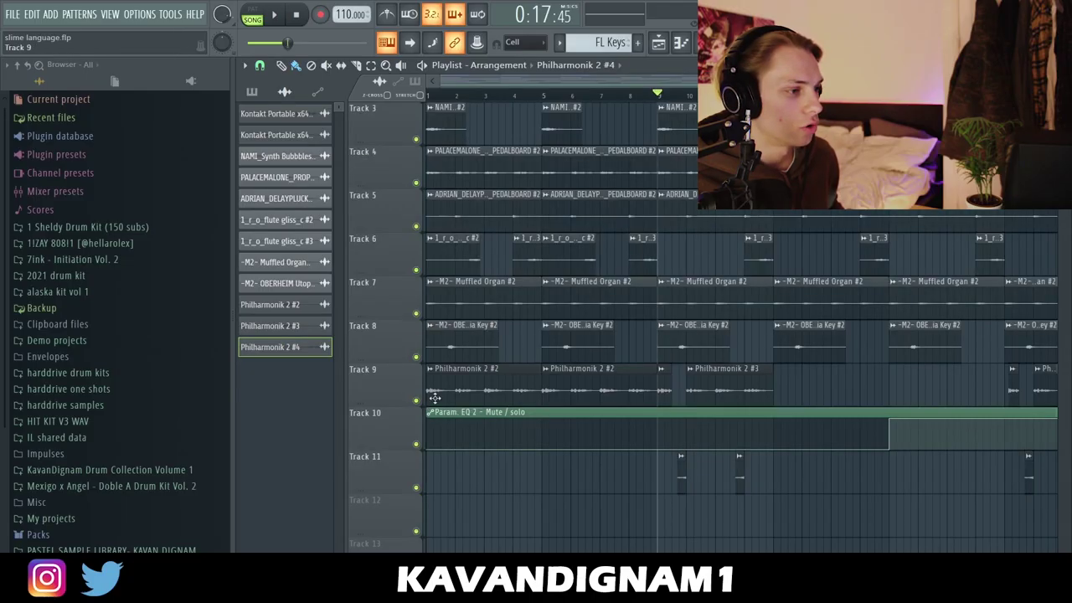
- Review the Param. EQ 2 mute automation around bar 17 in the arrangement and open the mixer
scroll(669, 348, up, 2)
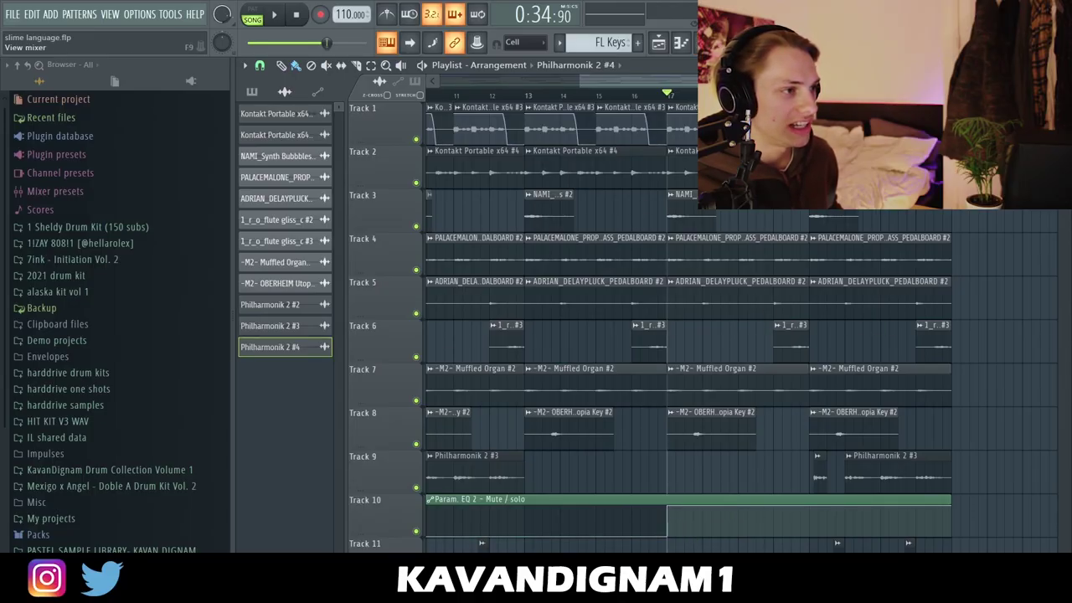
click(725, 43)
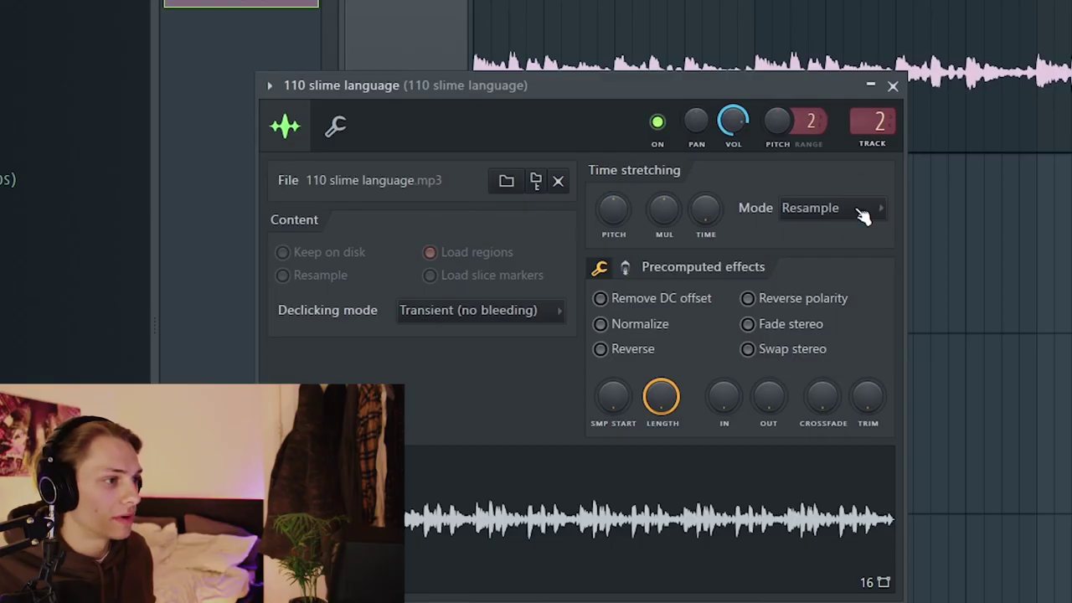
- Change the time-stretching mode of the 110 slime language sample
click(858, 209)
click(829, 268)
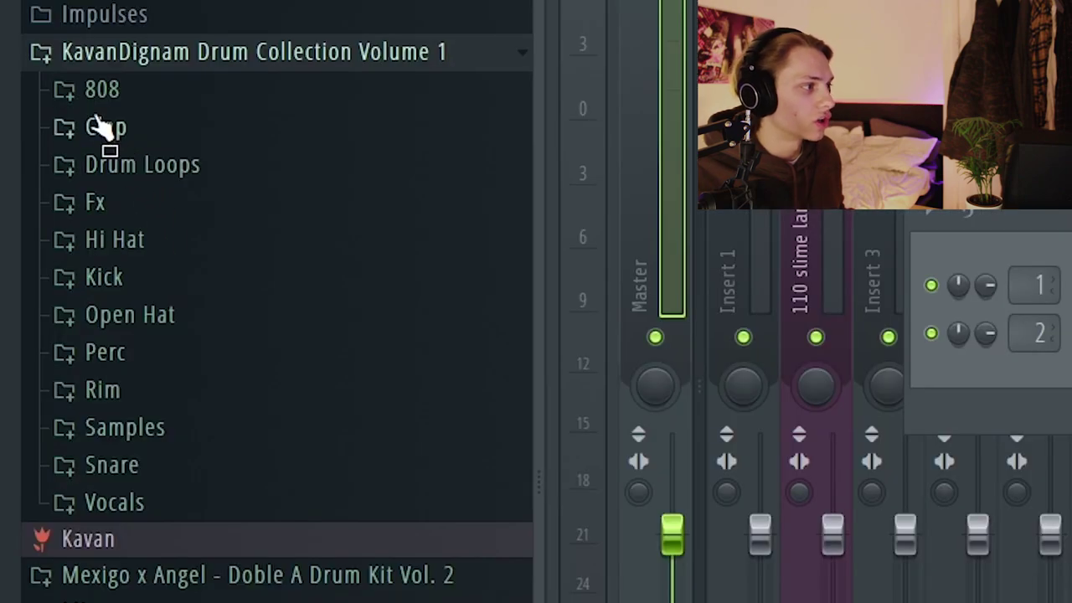
- Choose 808 (Wheezy) from the KavanDignam Drum Collection Volume 1 and set the piano roll snap to 1/3 step
click(103, 88)
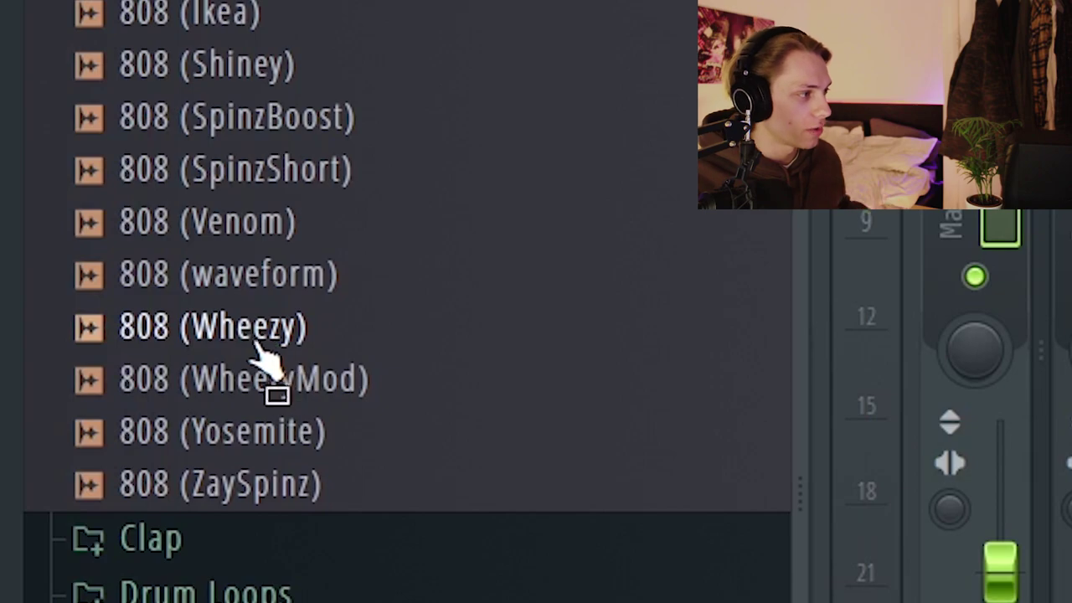
click(256, 344)
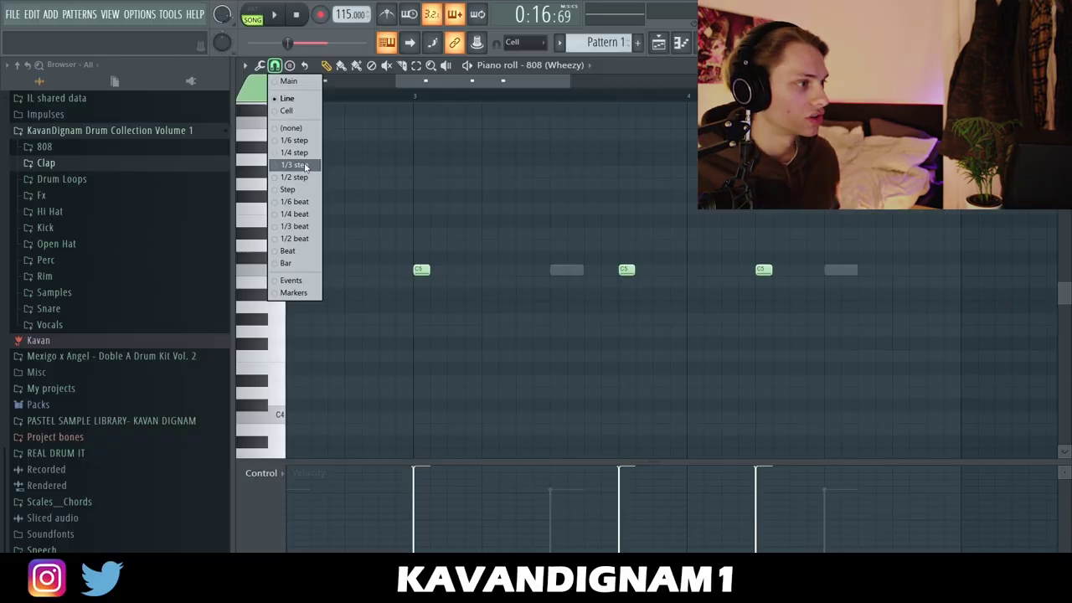
click(299, 166)
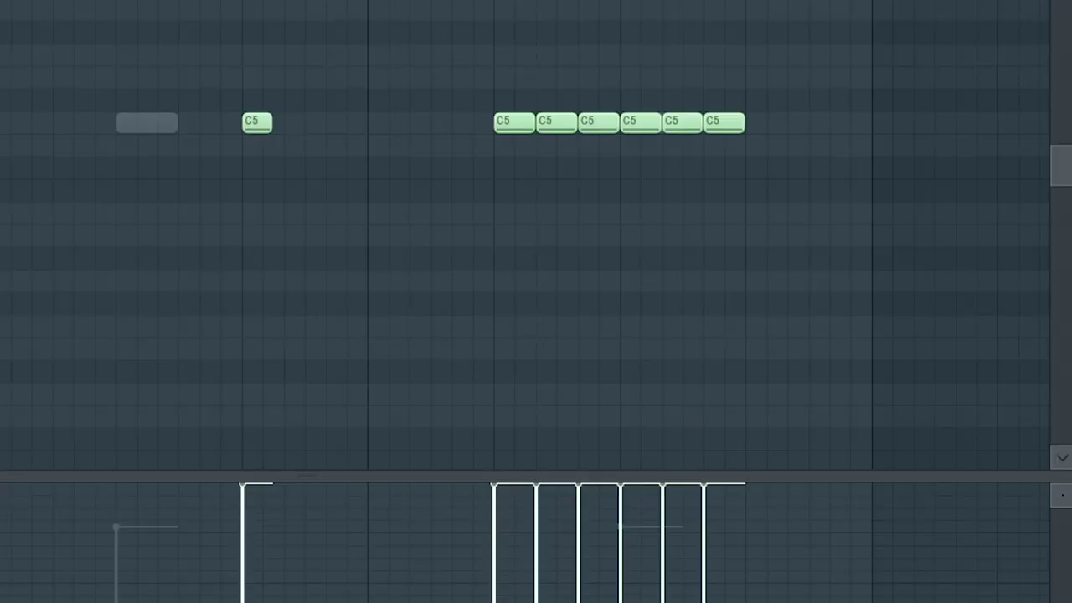
- Ramp up the velocities of the six-note 808 (Wheezy) roll in bar 4 and transpose all 808 notes down one semitone
drag(494, 602, 728, 573)
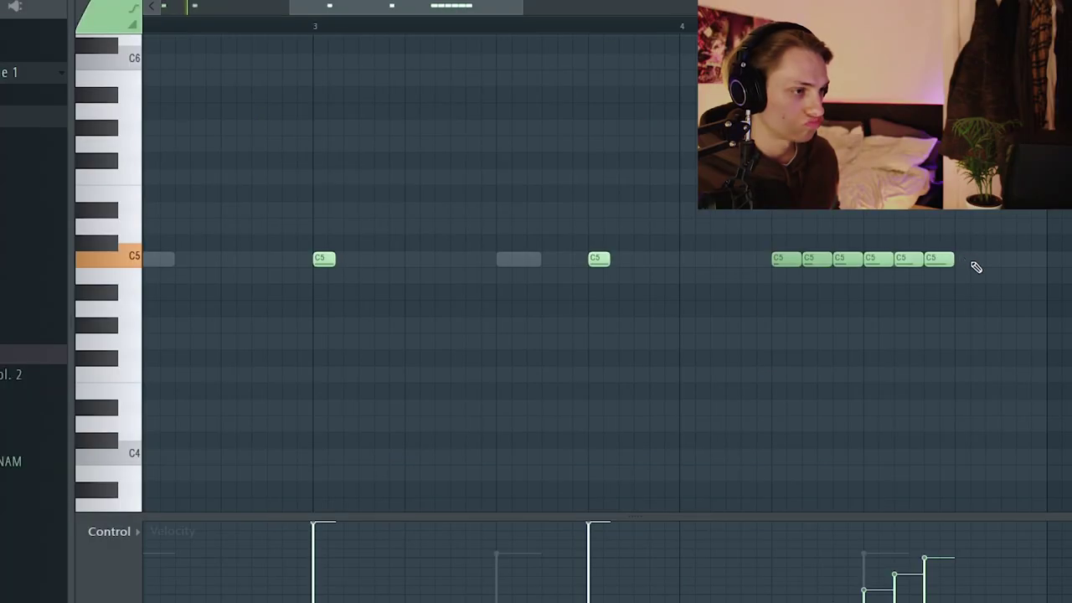
scroll(976, 267, down, 3)
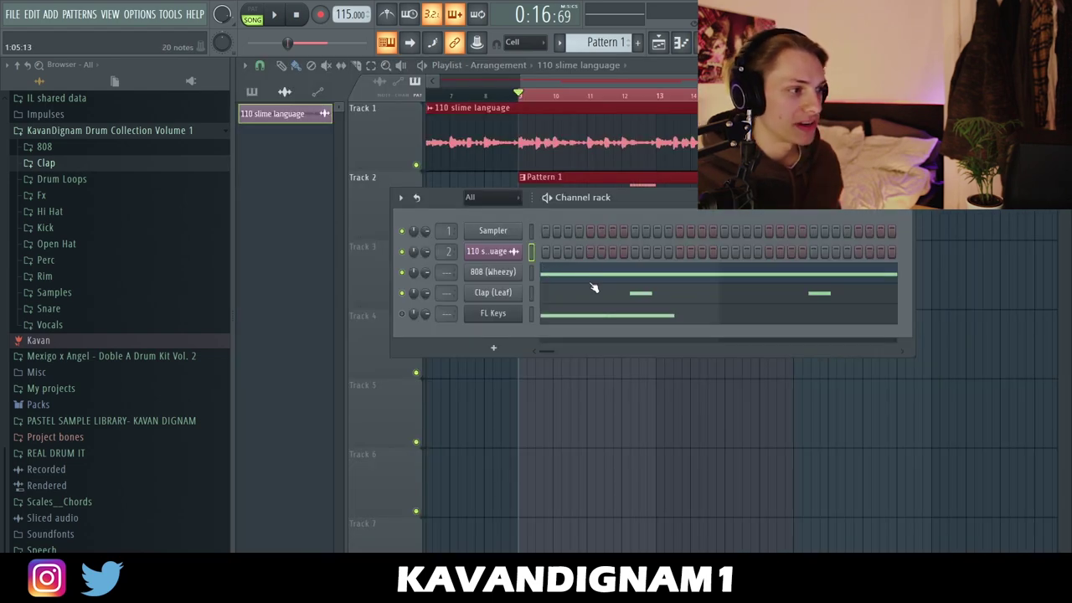
click(586, 277)
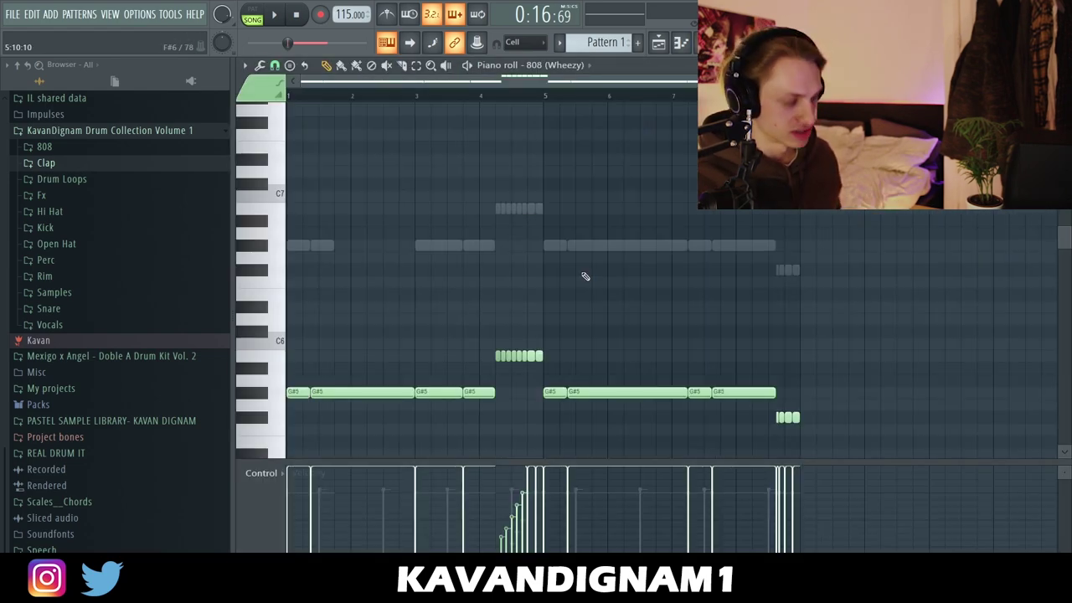
key(Down)
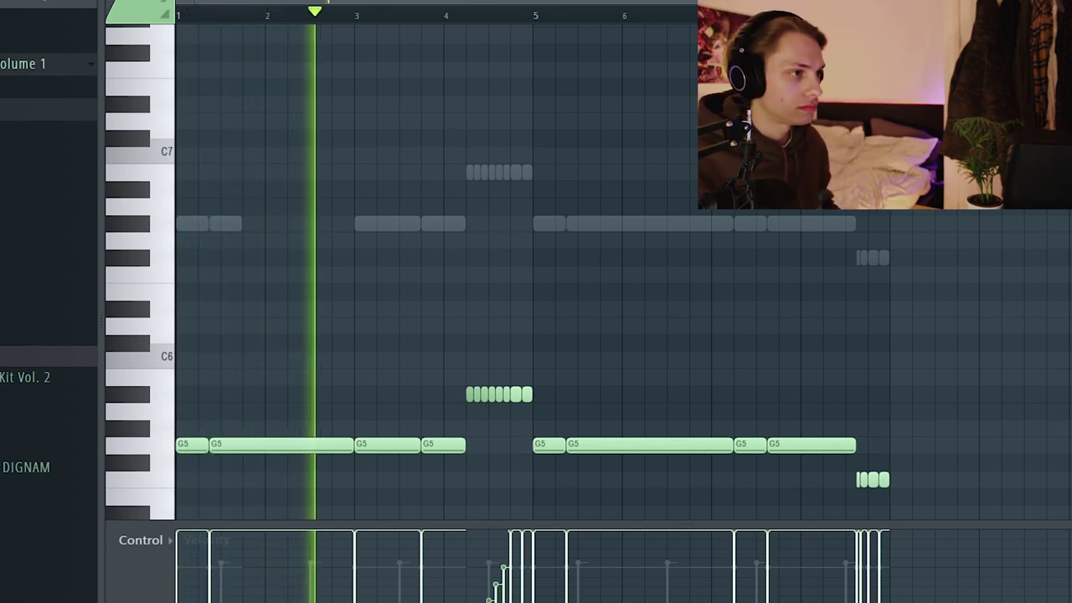
- Set the declicking mode of the 808 (Wheezy) channel to Out only (no bleeding)
key(F6)
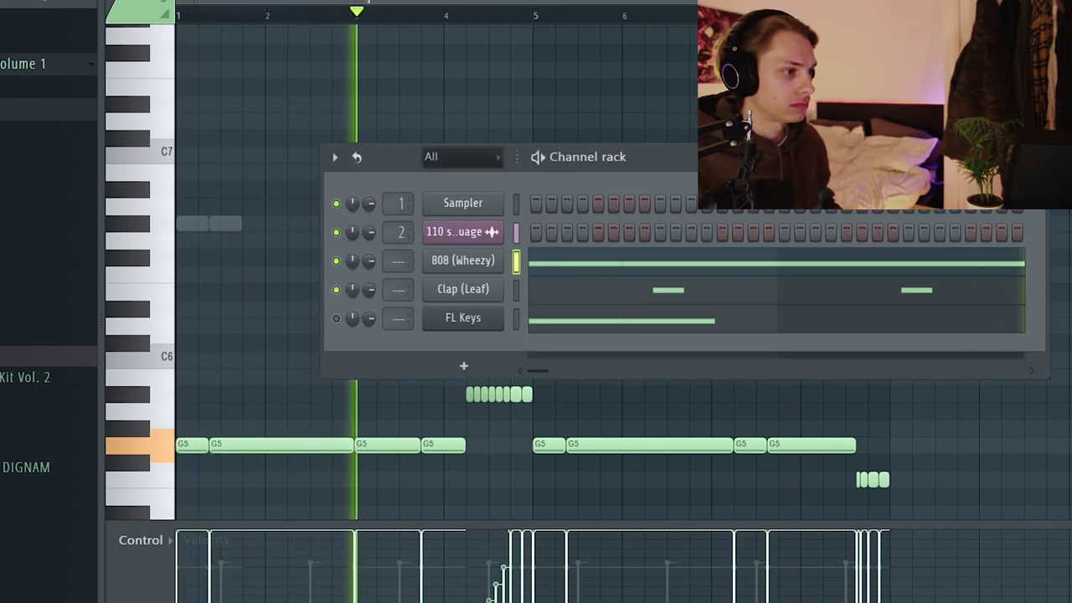
click(475, 262)
click(405, 334)
click(403, 355)
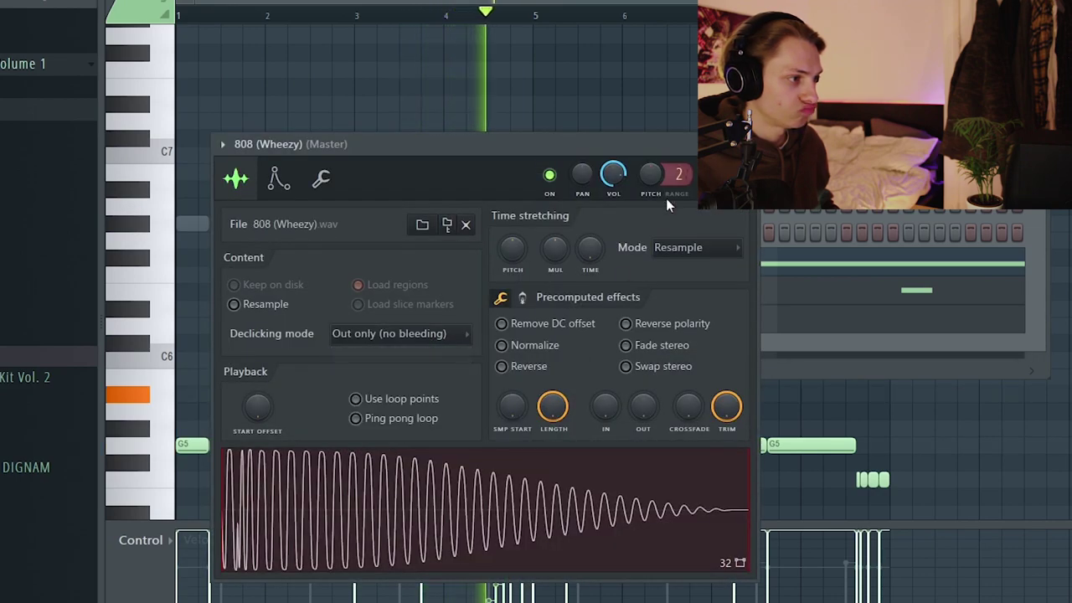
key(Escape)
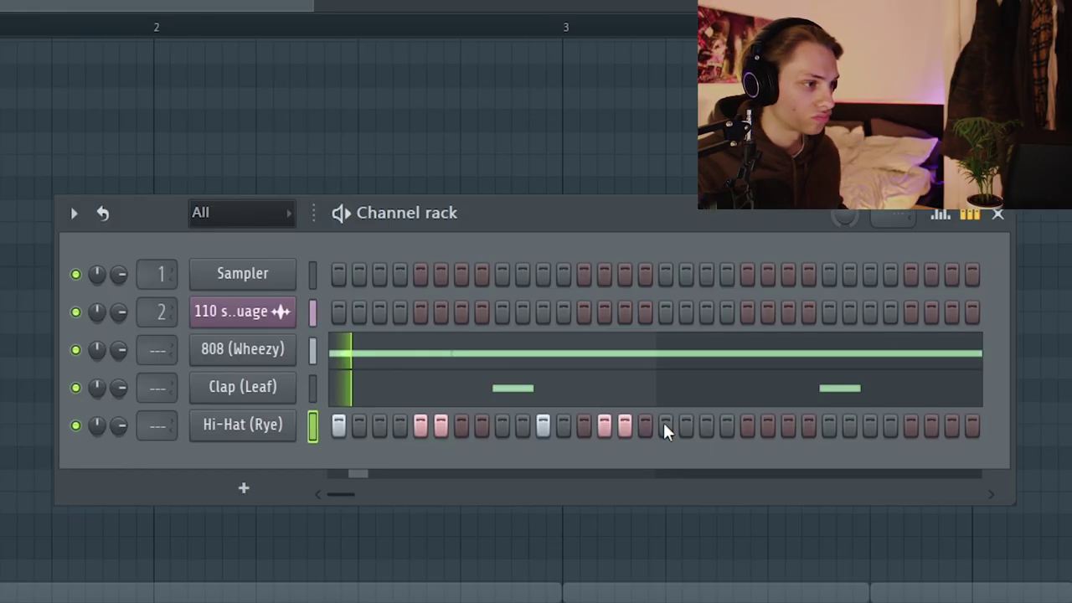
- Repeat the Hi-Hat (Rye) notes across the eight-bar pattern and randomize their velocities with Bipolar levels
key(space)
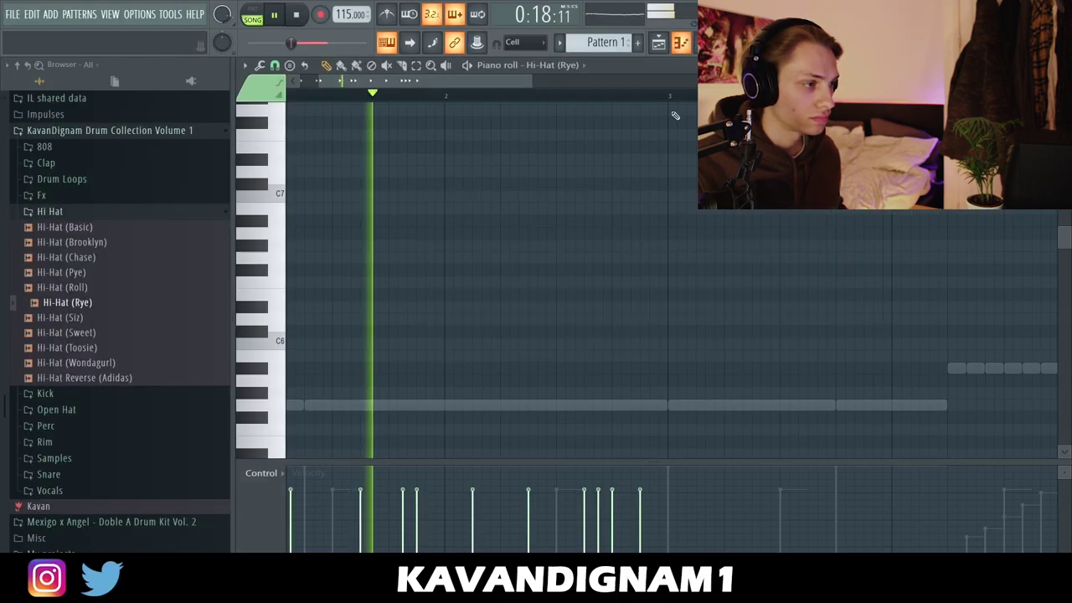
key(ctrl+v)
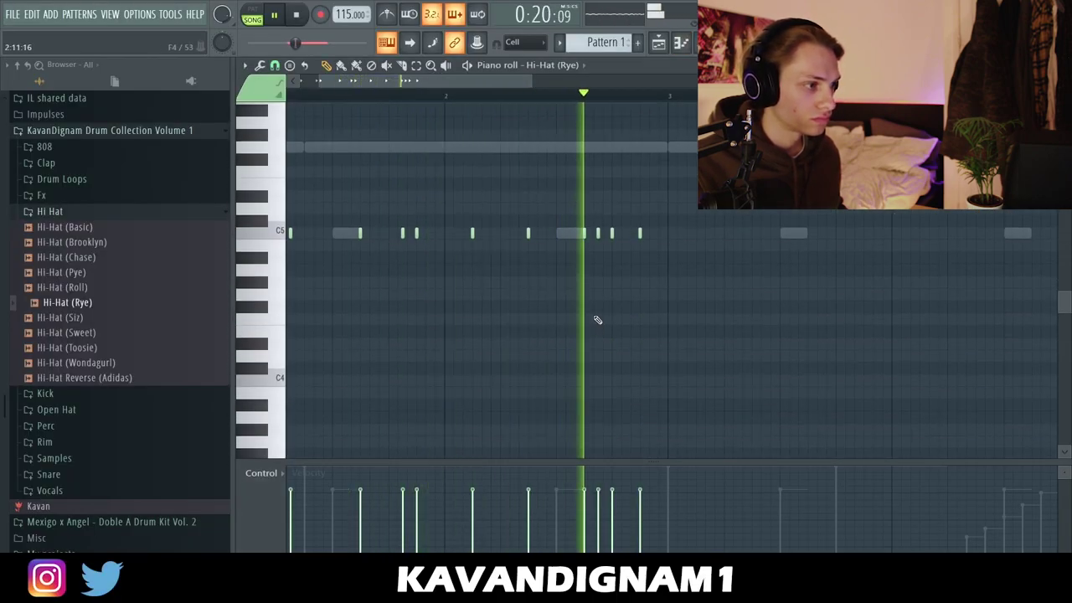
key(ctrl+b)
drag(533, 83, 476, 83)
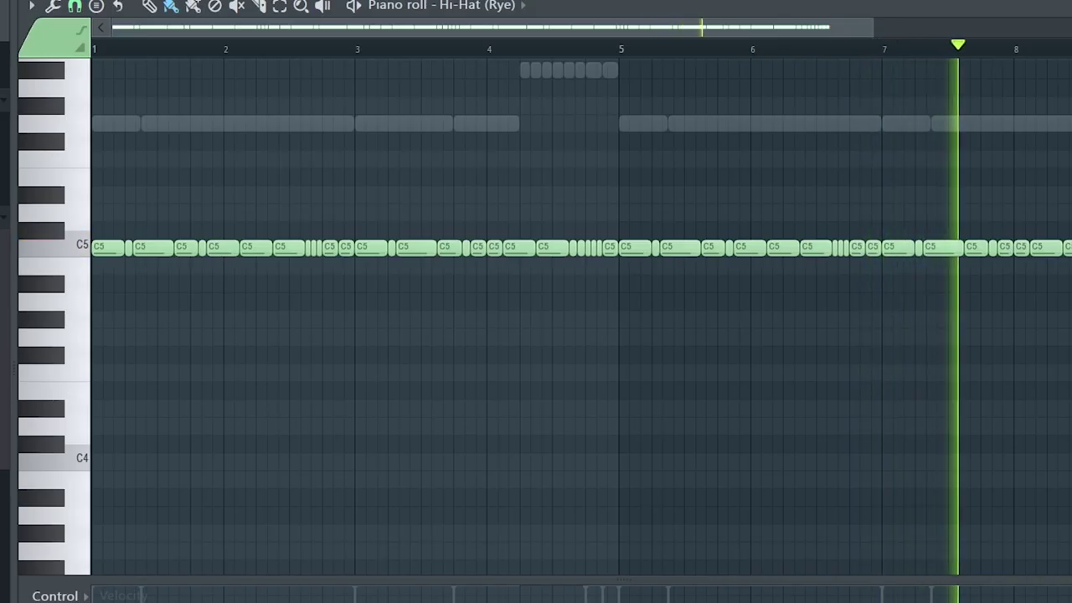
key(alt+r)
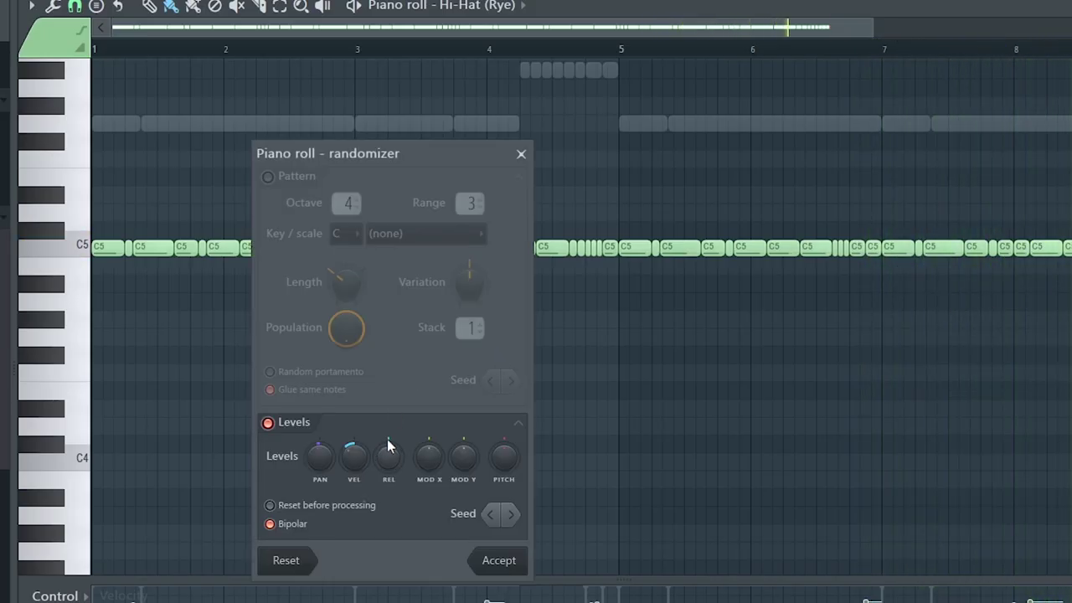
click(502, 561)
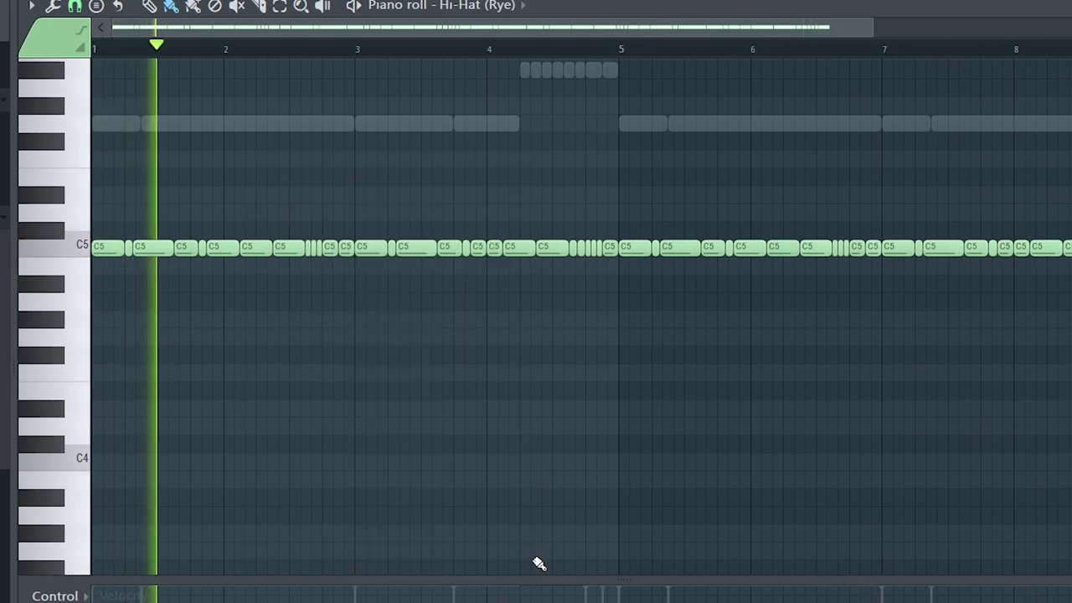
- Raise the channel volume of the 808 (Wheezy) and open the second page of its precomputed effects
key(F6)
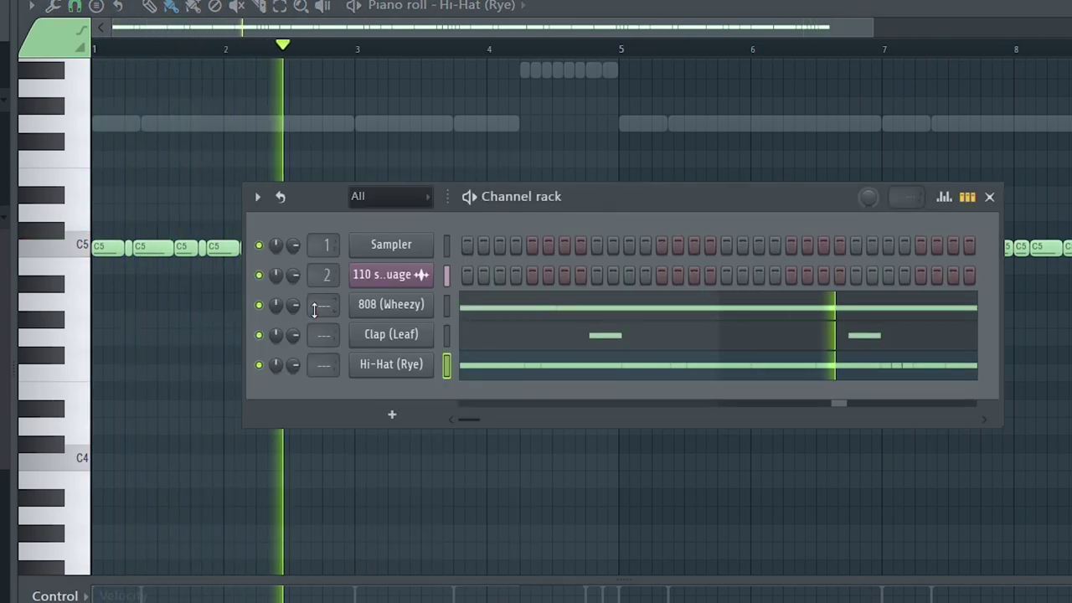
drag(292, 308, 292, 283)
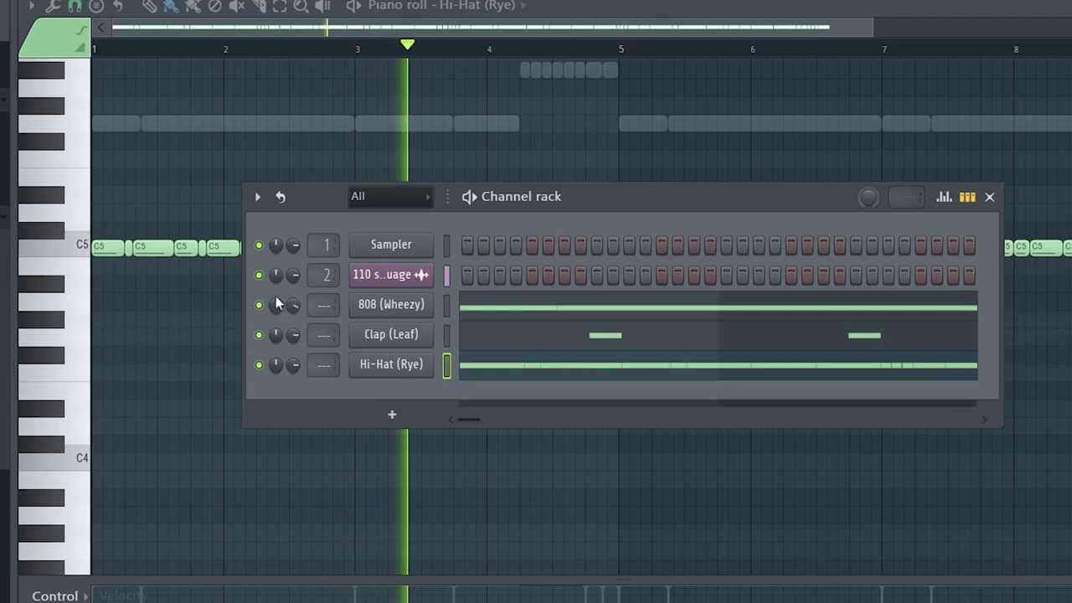
click(381, 307)
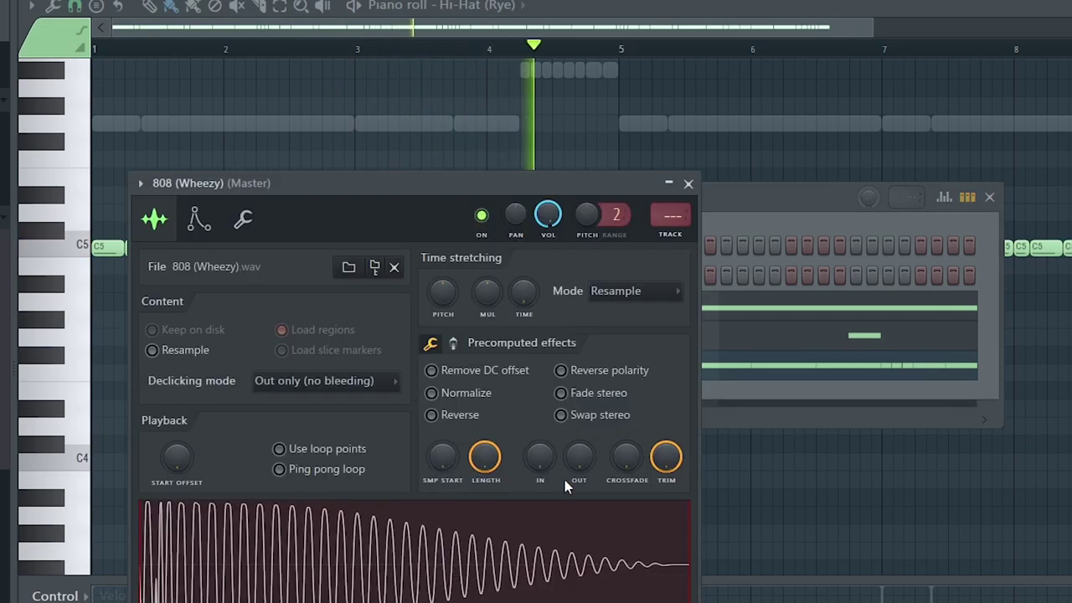
click(452, 342)
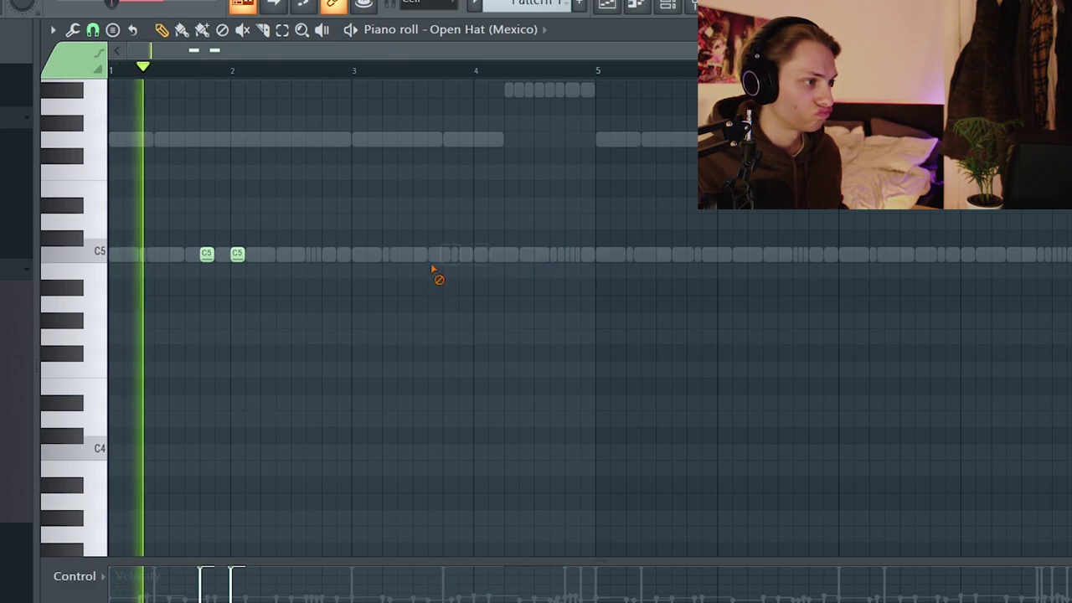
- Duplicate the Open Hat (Mexico) notes at successive positions so they repeat through Pattern 1
drag(348, 73, 6, 103)
key(ctrl+b)
key(ctrl+d)
drag(602, 66, 9, 92)
key(ctrl+b)
key(ctrl+d)
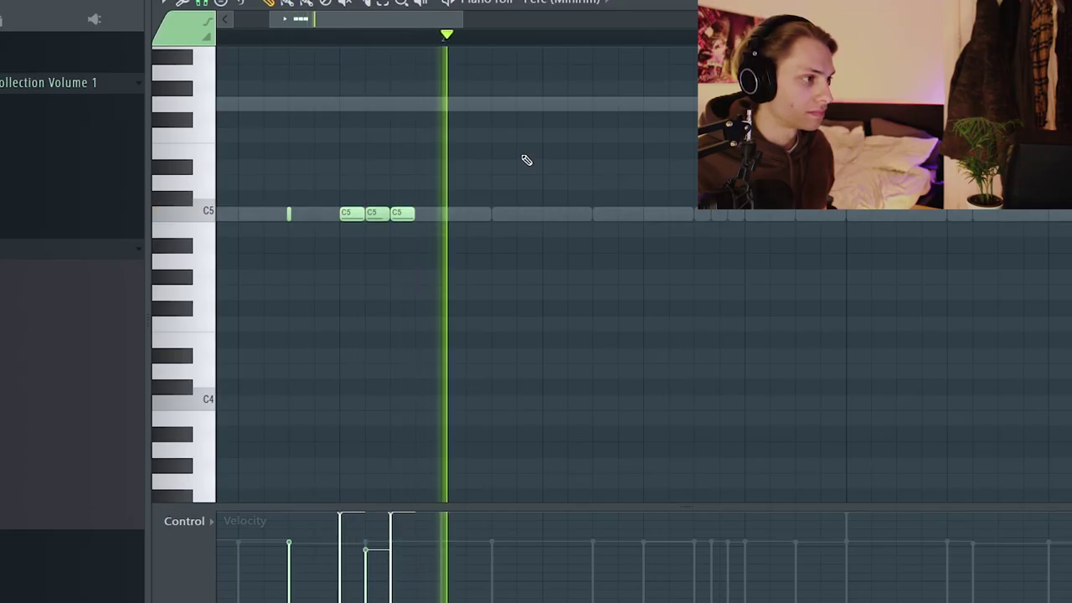
- Lower the velocity of the last Perc (Minirim) note in bar 4 and duplicate the first four bars into bars 5 to 8
scroll(612, 106, down, 2)
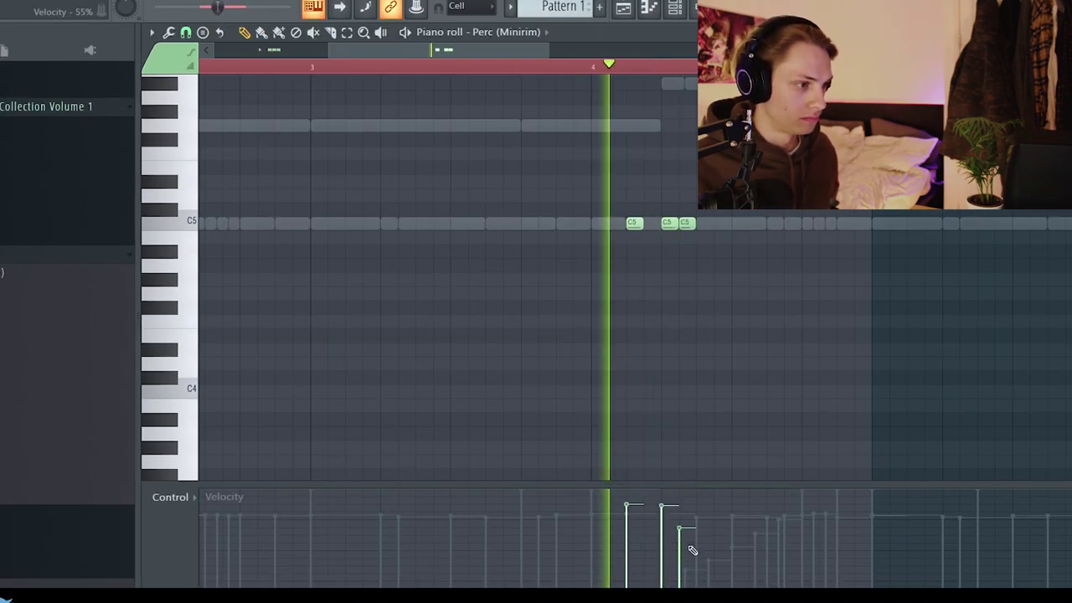
click(691, 547)
drag(872, 67, 468, 67)
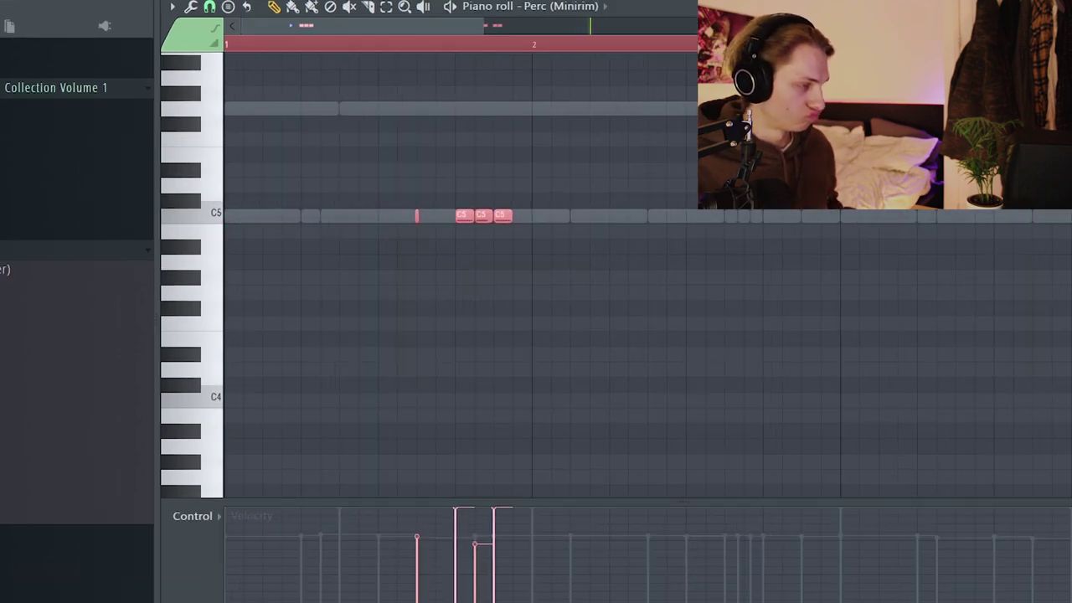
key(ctrl+d)
scroll(683, 260, down, 5)
key(ctrl+a)
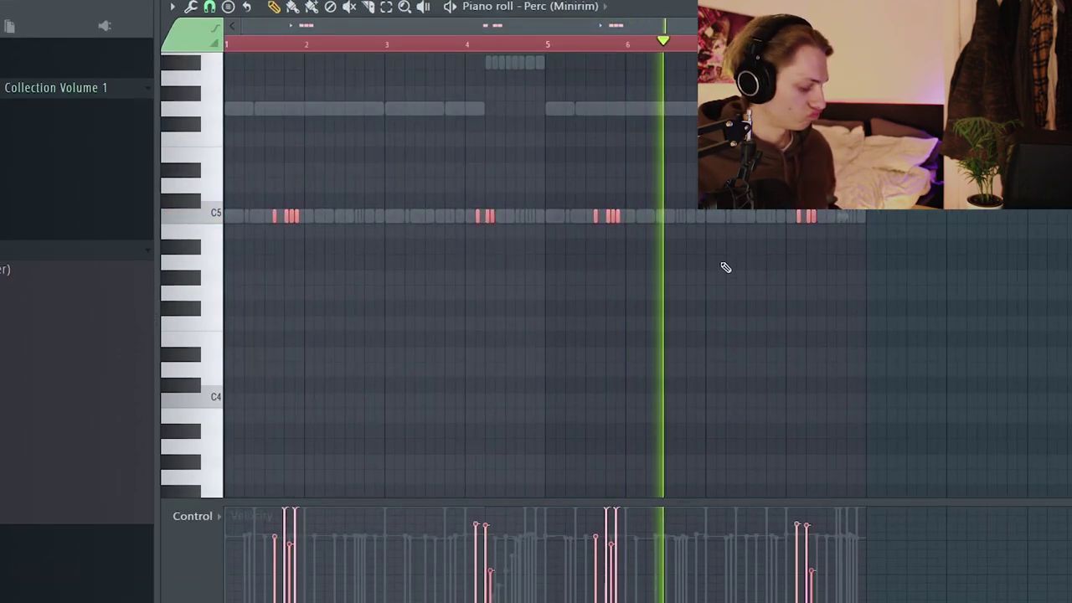
key(ctrl+d)
- Set the project tempo to 118 and restretch all channels
key(F6)
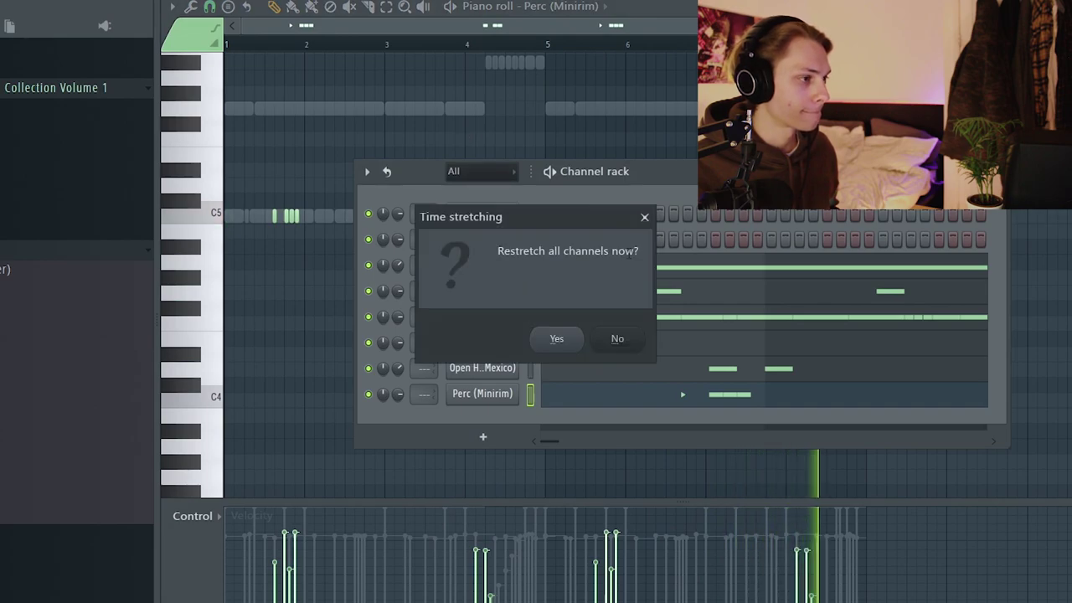
click(578, 346)
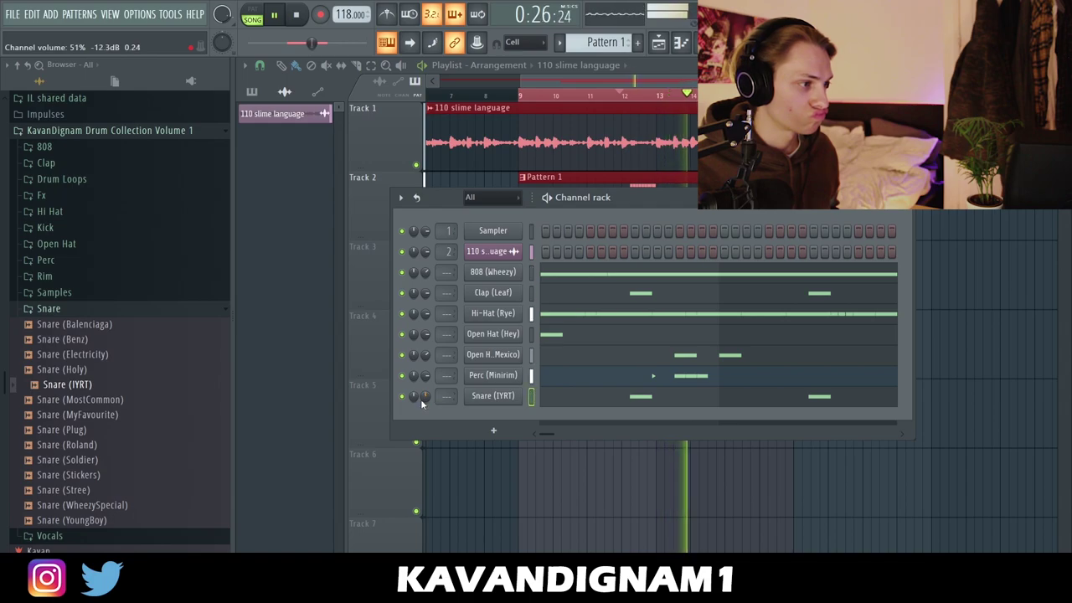
key(F6)
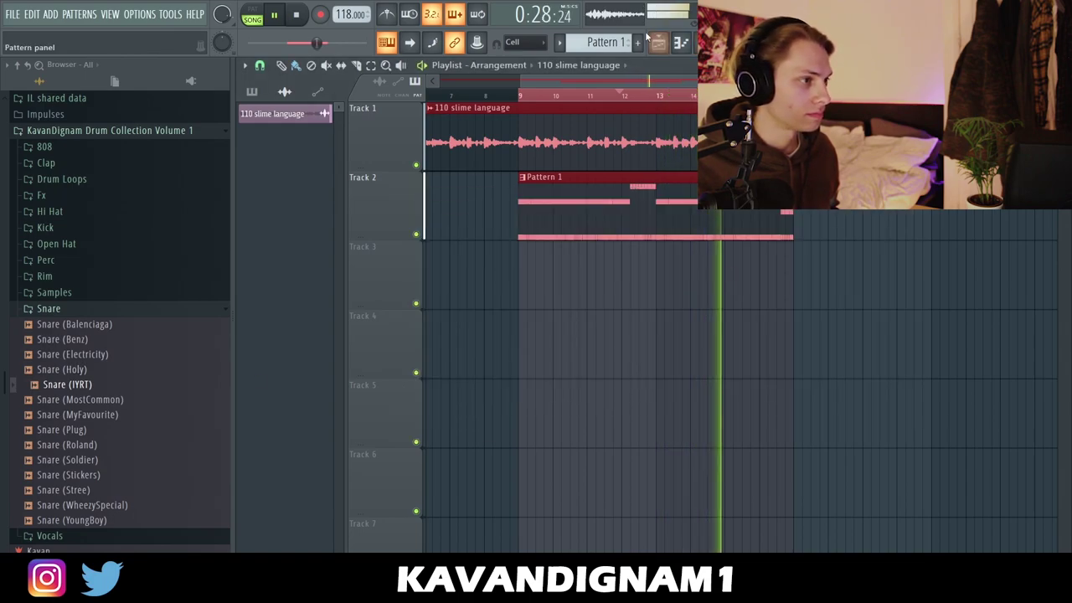
- Transpose the two Snare (Plug) notes before bar 3 down one semitone to B4 and change the piano roll snap
key(F6)
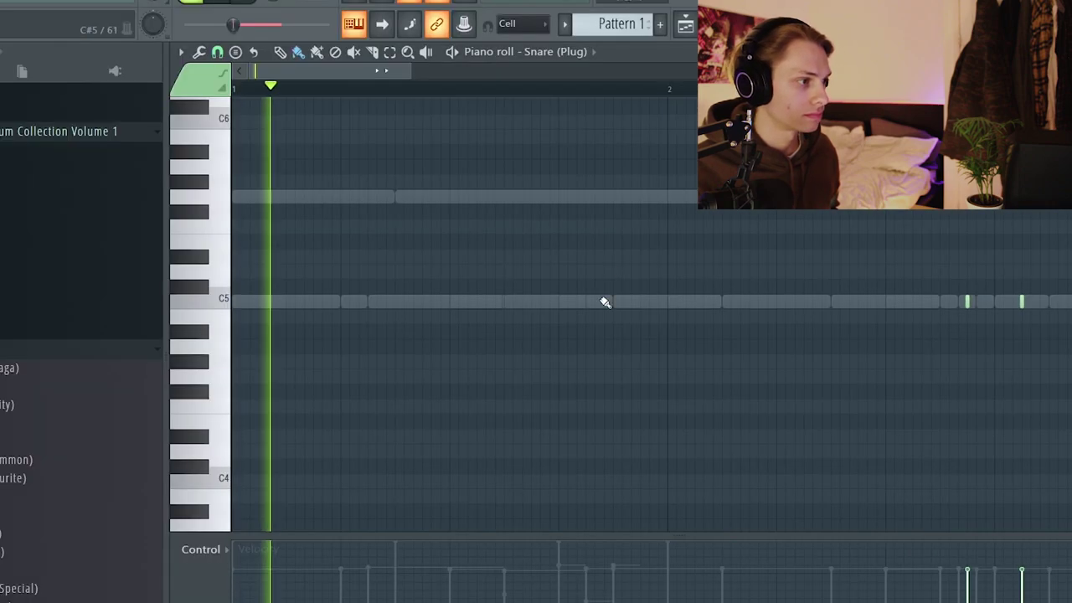
scroll(871, 355, down, 2)
key(shift+Down)
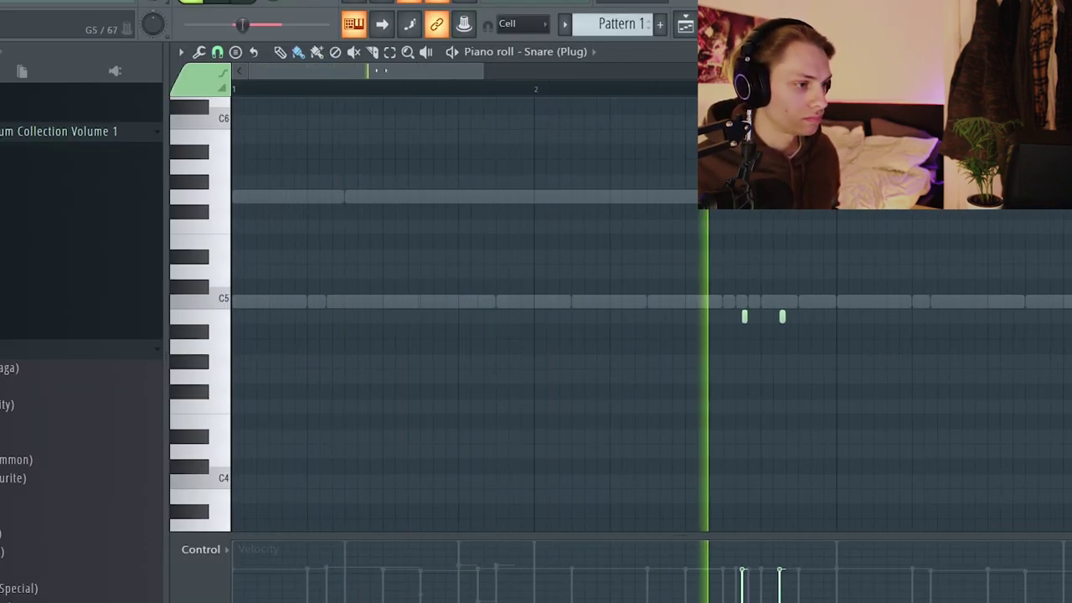
click(217, 52)
click(240, 106)
scroll(829, 257, down, 3)
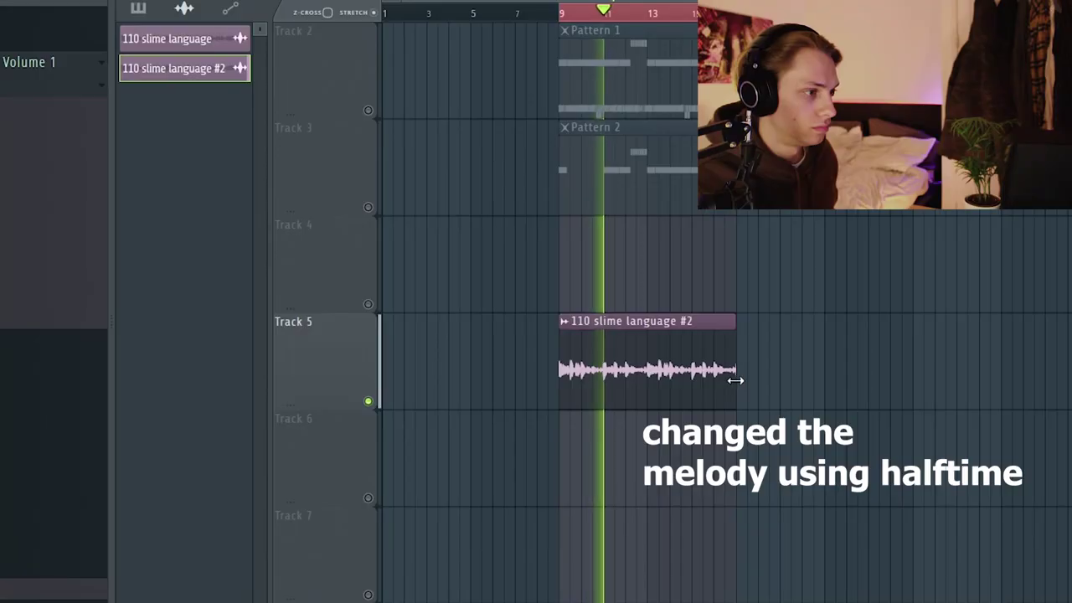
- Stretch the 110 slime language #2 clip on Track 5 to half its length so it ends at bar 13
drag(739, 376, 662, 371)
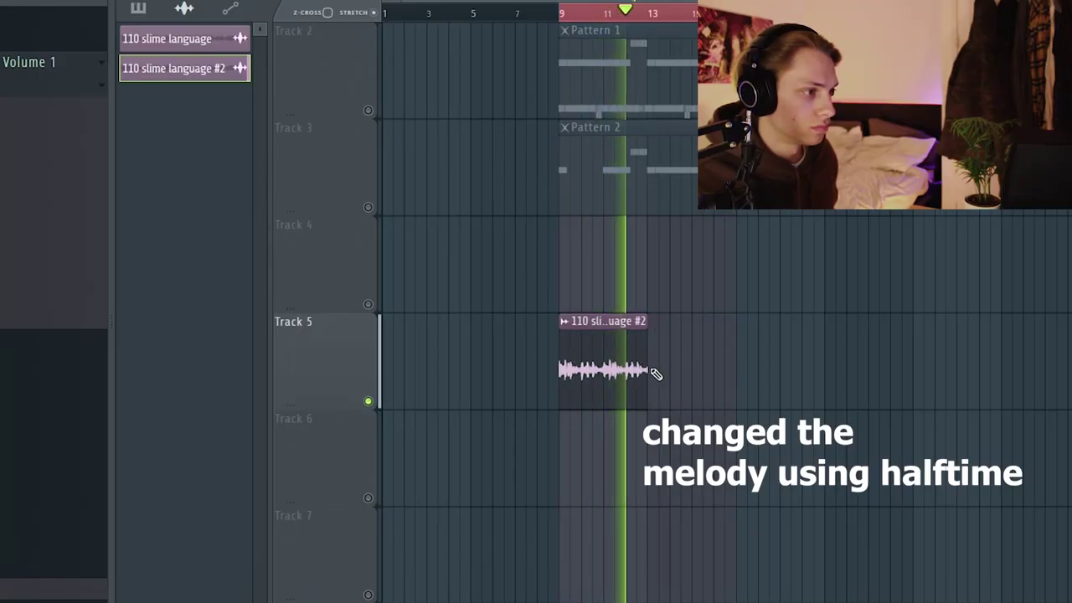
scroll(656, 374, up, 4)
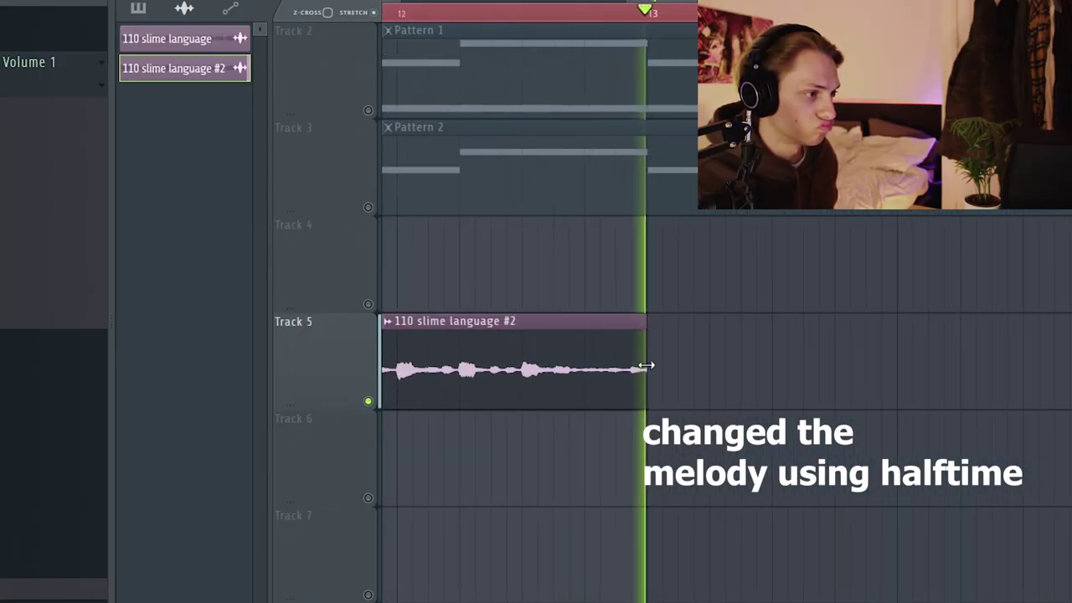
scroll(645, 365, down, 1)
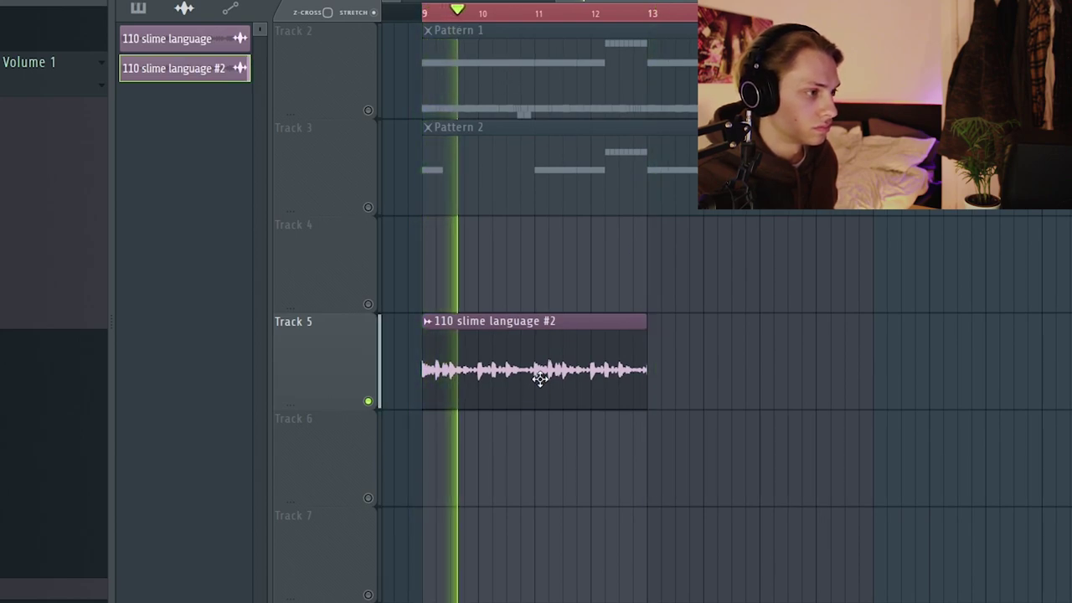
scroll(556, 382, up, 2)
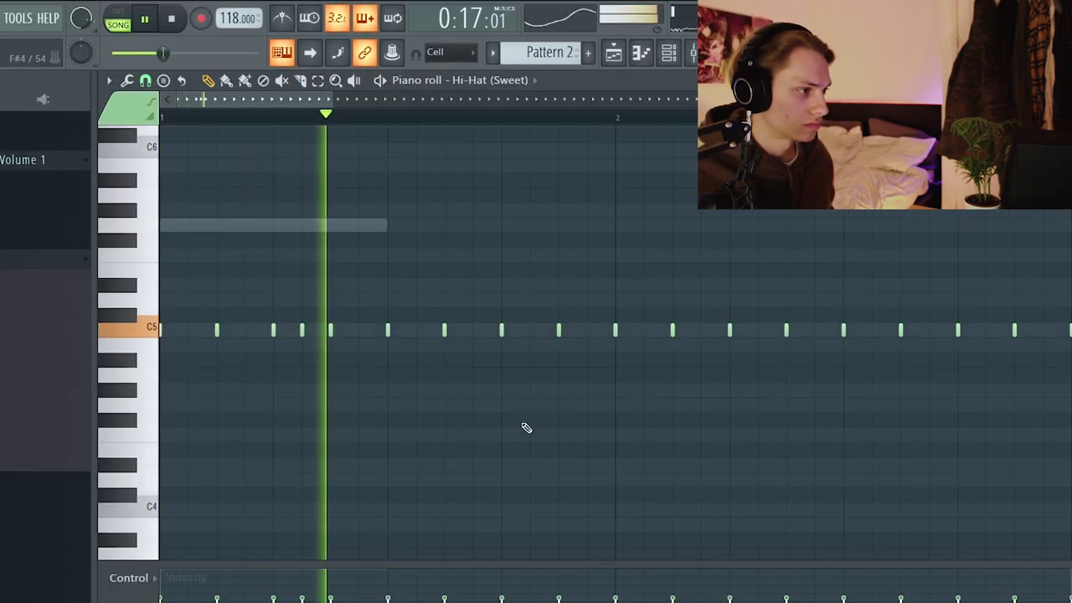
- Add two extra C5 notes to the Hi-Hat (Sweet) rhythm in Pattern 2
key(space)
key(space)
scroll(907, 376, down, 1)
scroll(804, 399, up, 1)
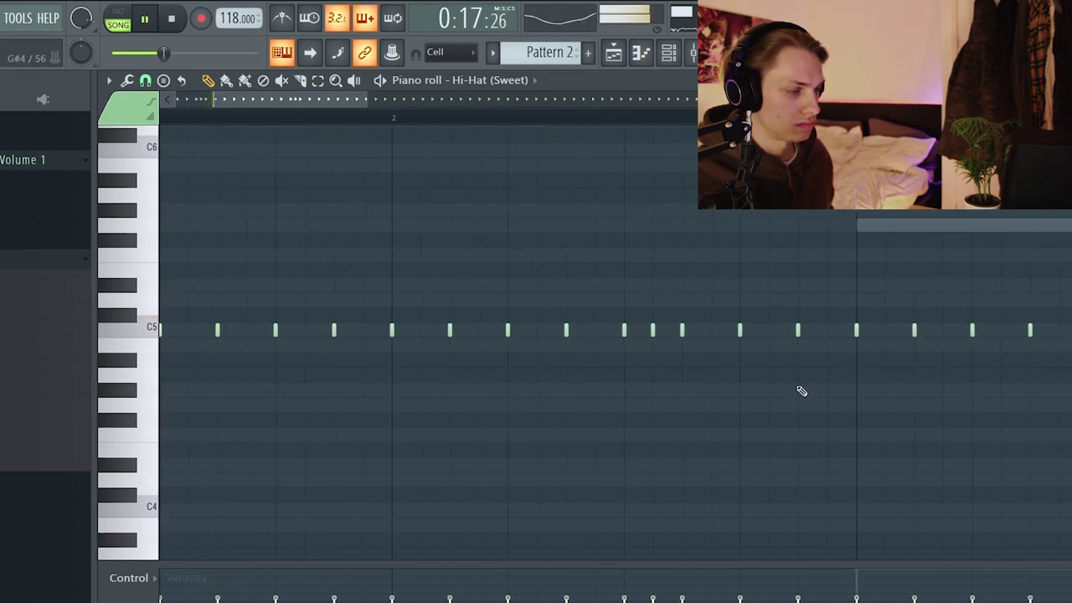
scroll(762, 339, up, 1)
click(749, 331)
click(780, 330)
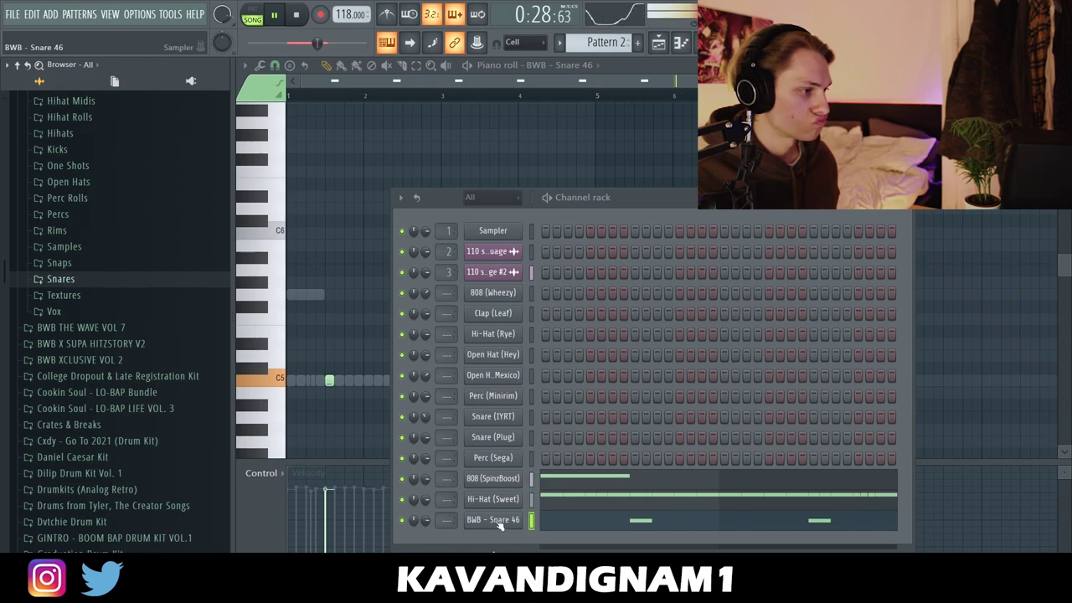
- Raise the Trim of the BWB - Snare 46 channel and look through the drum kit folders for another sound
click(495, 522)
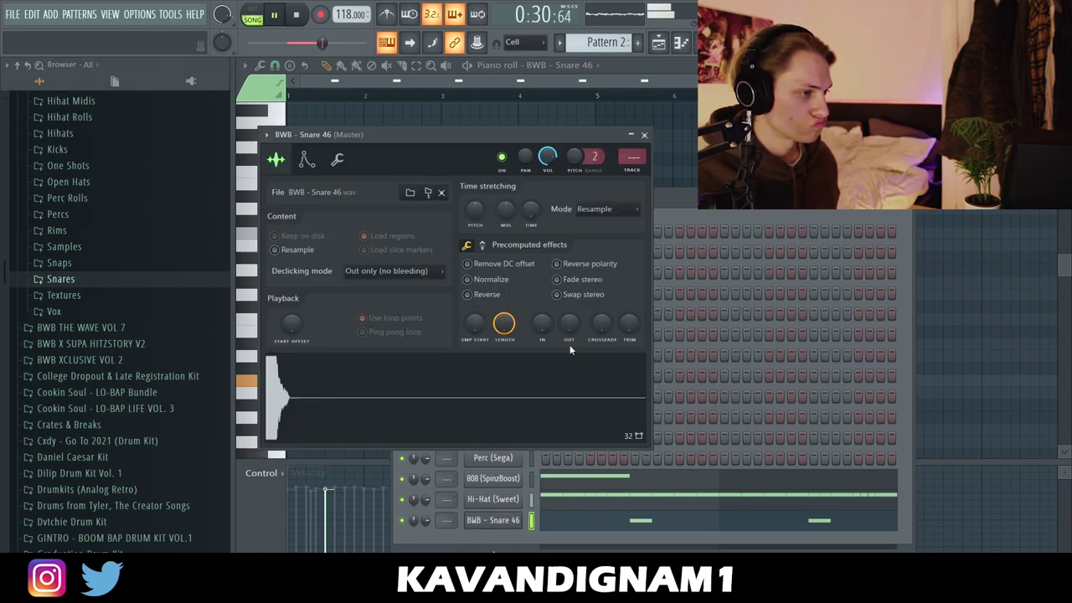
drag(629, 324, 628, 301)
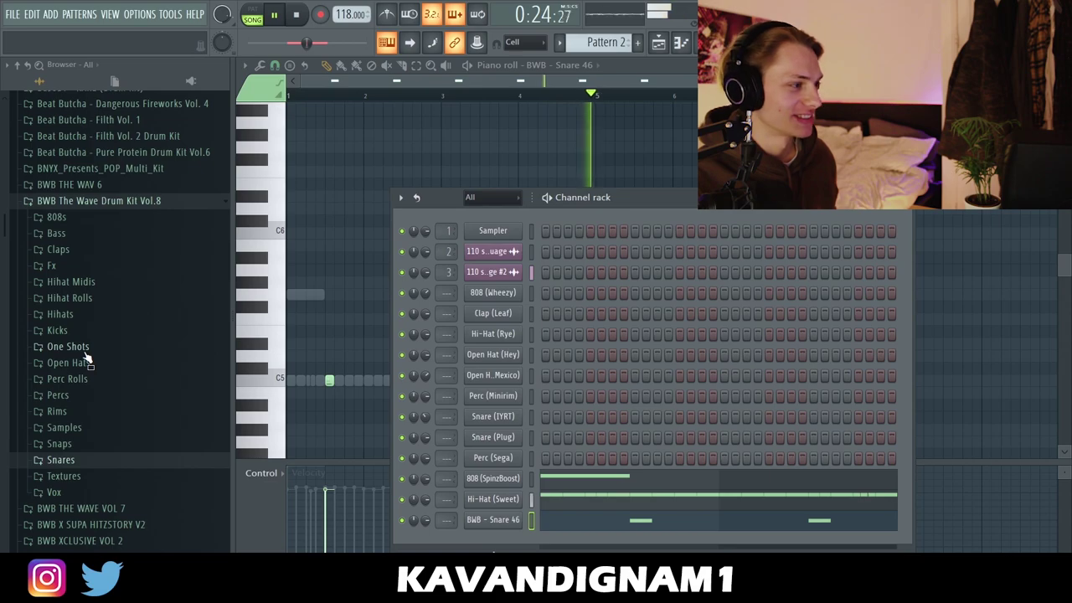
scroll(103, 299, up, 4)
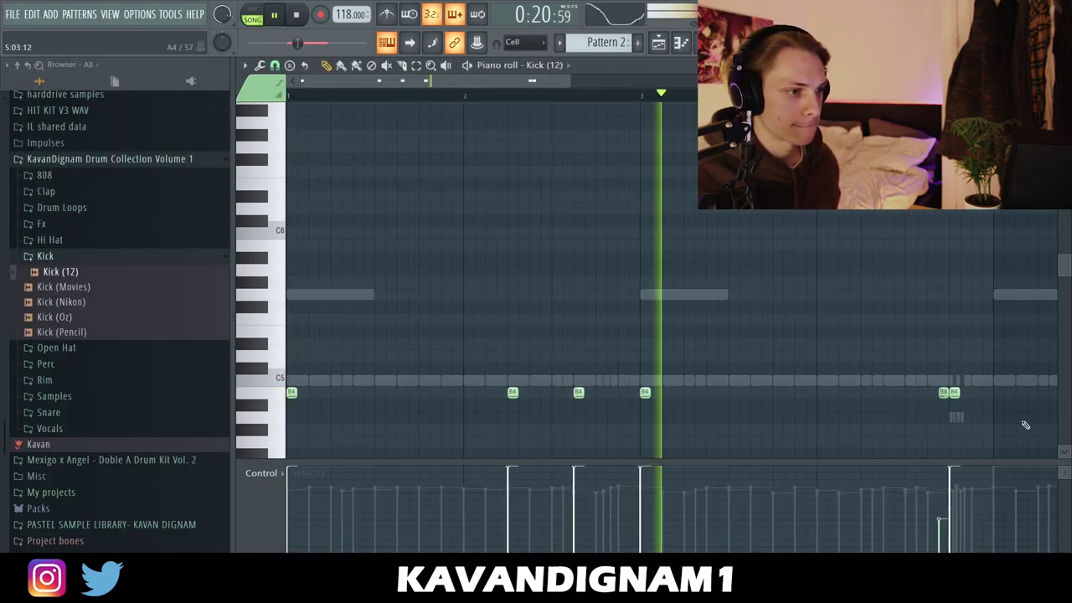
- Add a full-velocity B4 Kick (12) note late in bar 4 and duplicate the four-bar kick rhythm into bars 5 to 8
click(893, 393)
drag(900, 504, 907, 448)
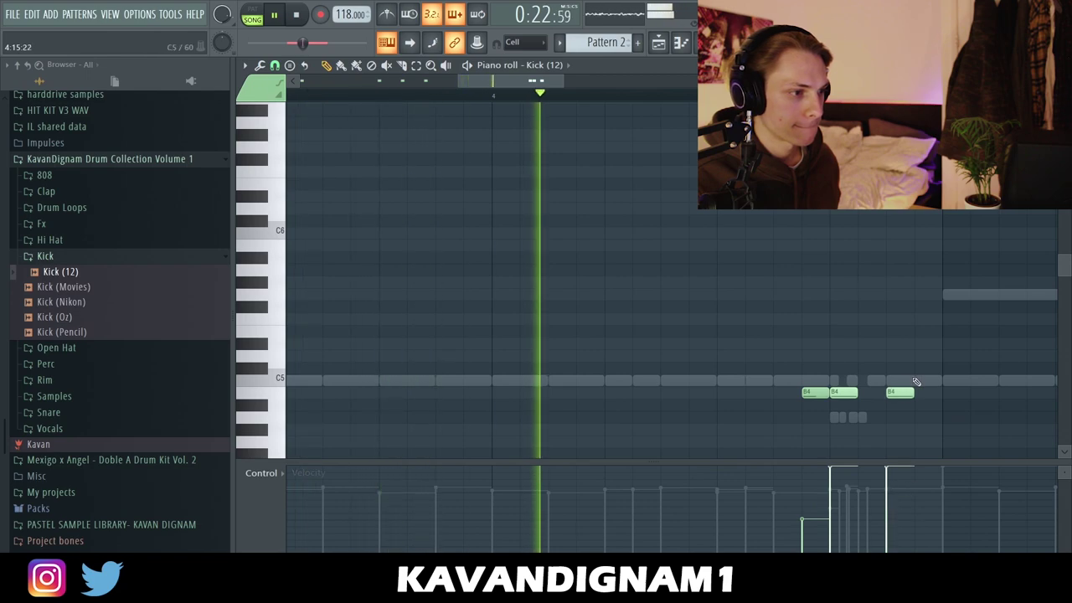
scroll(913, 380, down, 3)
key(ctrl+a)
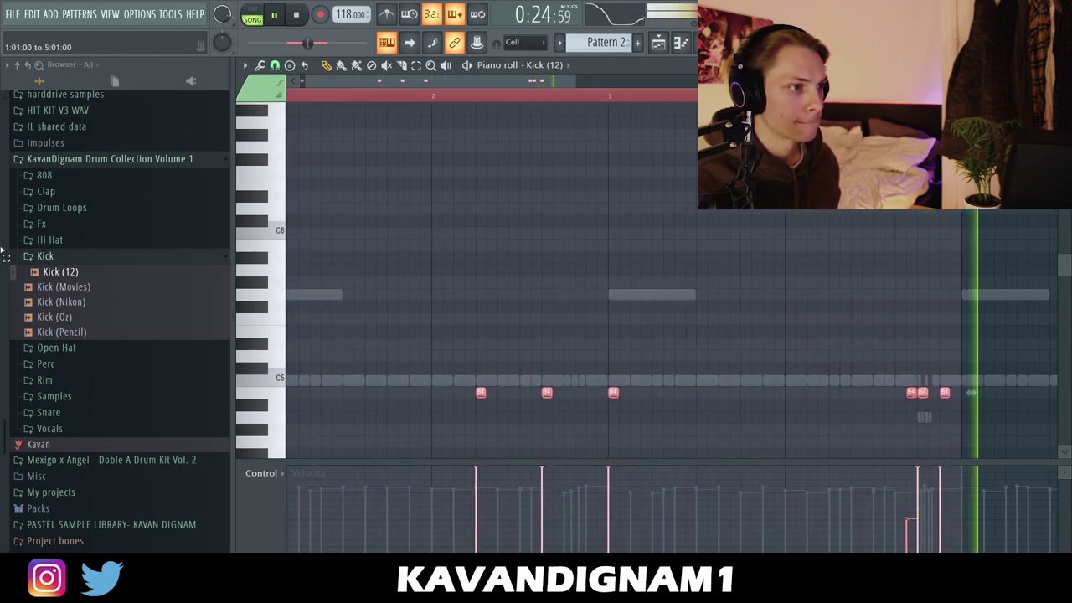
key(ctrl+d)
scroll(1006, 393, down, 5)
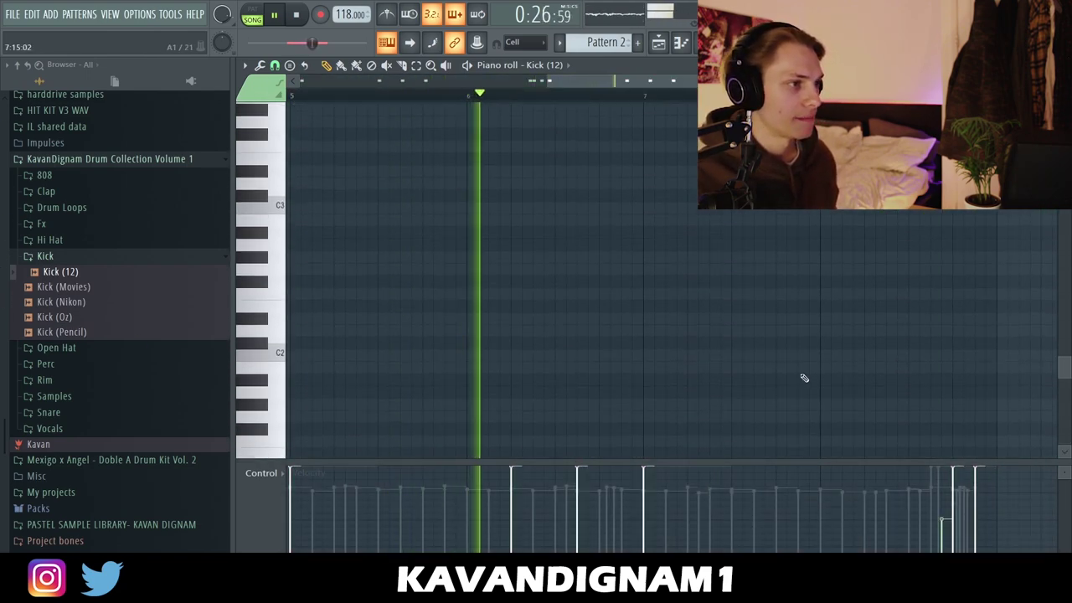
scroll(753, 270, down, 4)
scroll(764, 293, up, 3)
scroll(764, 294, up, 2)
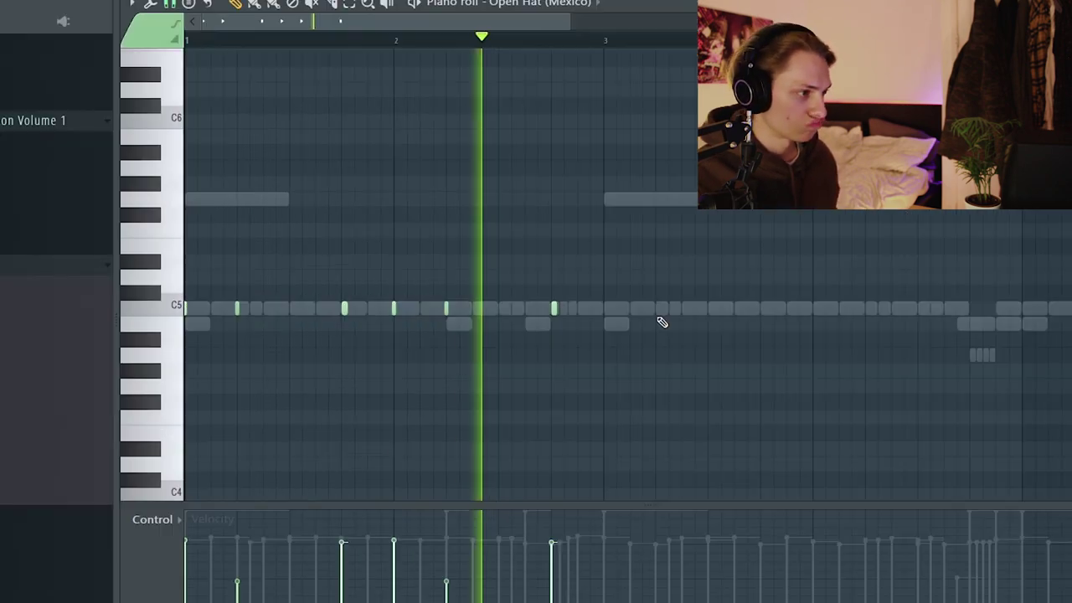
- Raise the velocity of the Open Hat (Mexico) note on bar 2's second beat and delete the one on its fourth beat
key(space)
key(space)
drag(446, 556, 446, 535)
right_click(553, 308)
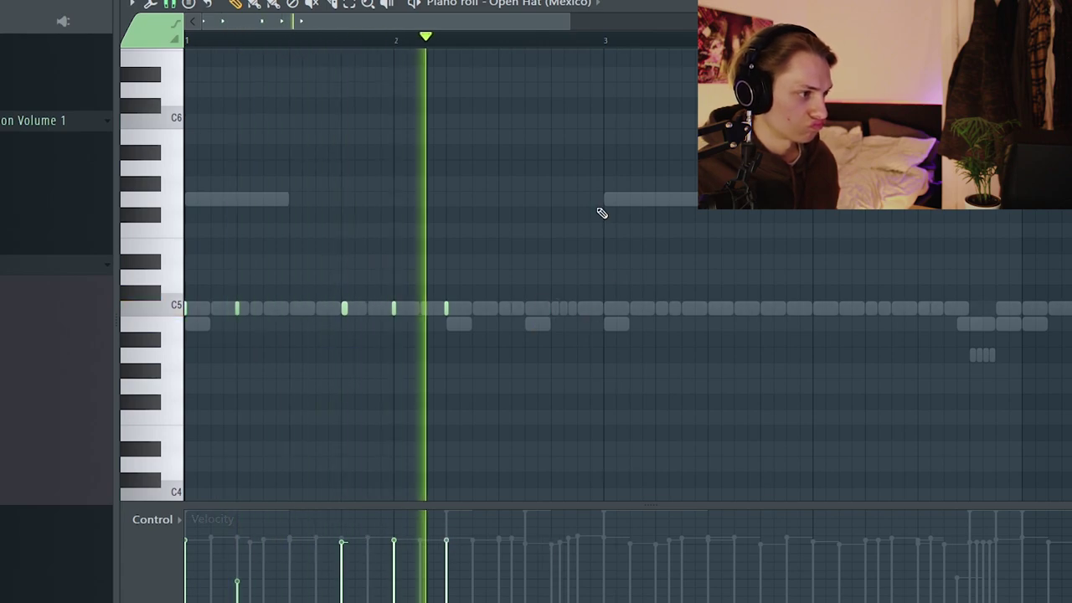
- Repeat the two-bar Open Hat (Mexico) rhythm from bars 1 and 2 through the end of bar 8
drag(608, 42, 177, 49)
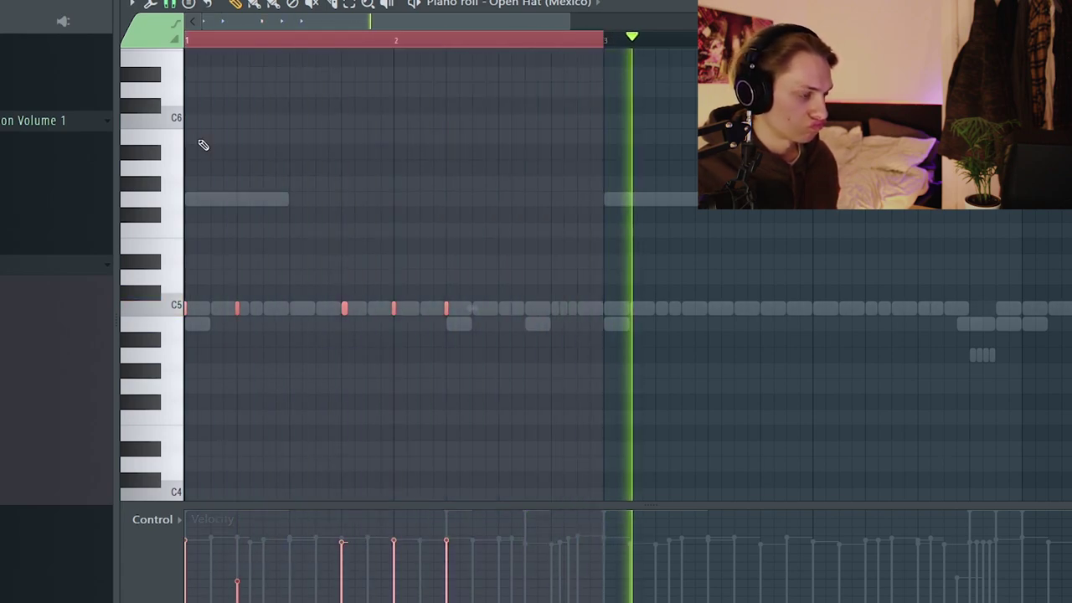
key(ctrl+b)
key(ctrl+b)
key(ctrl+b)
scroll(765, 246, down, 6)
key(ctrl+d)
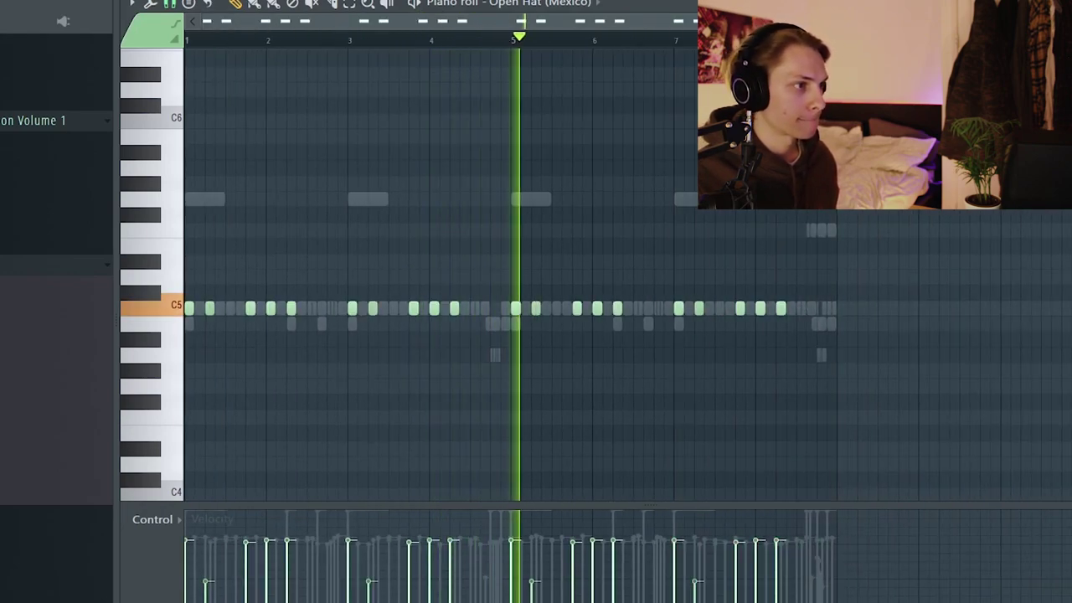
- Add Decapitator with the ThickMildCrunch preset to the 808 (SpinzBoost) mixer track
key(F6)
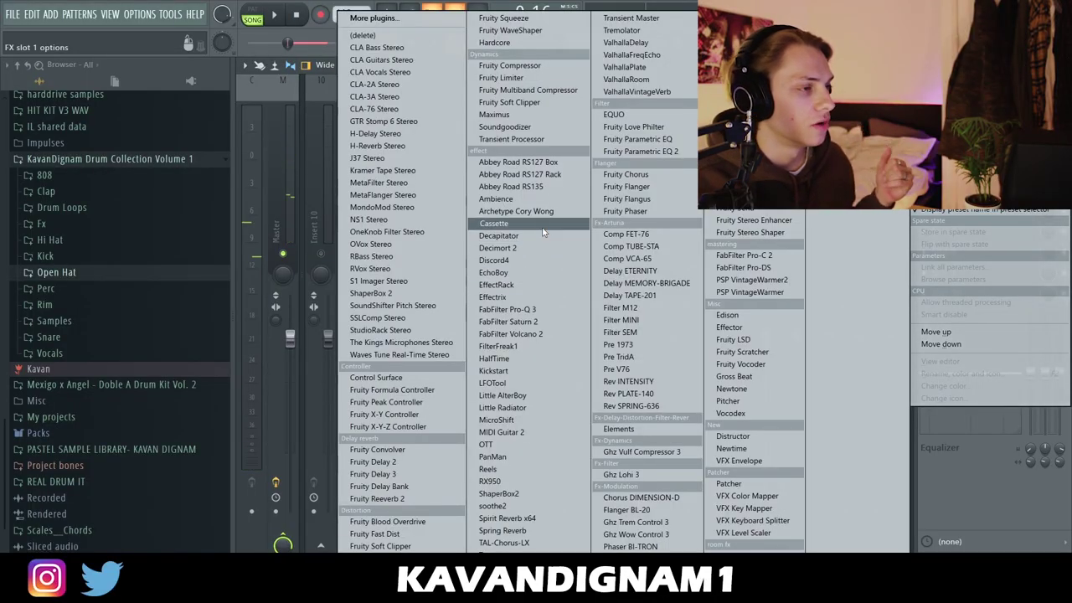
click(520, 237)
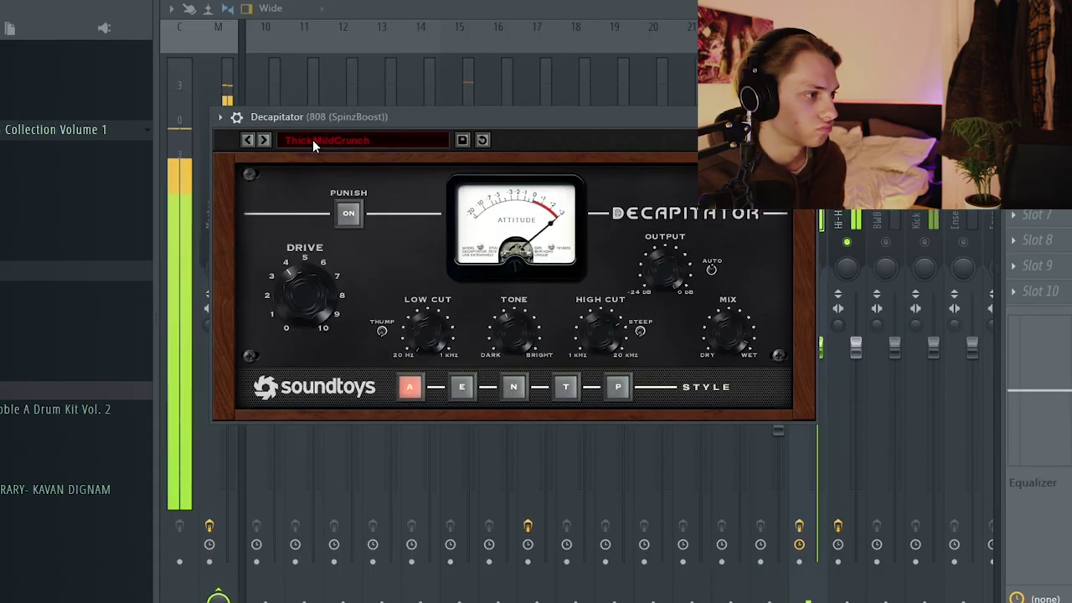
key(Escape)
click(665, 421)
click(726, 386)
drag(993, 325, 993, 356)
click(664, 411)
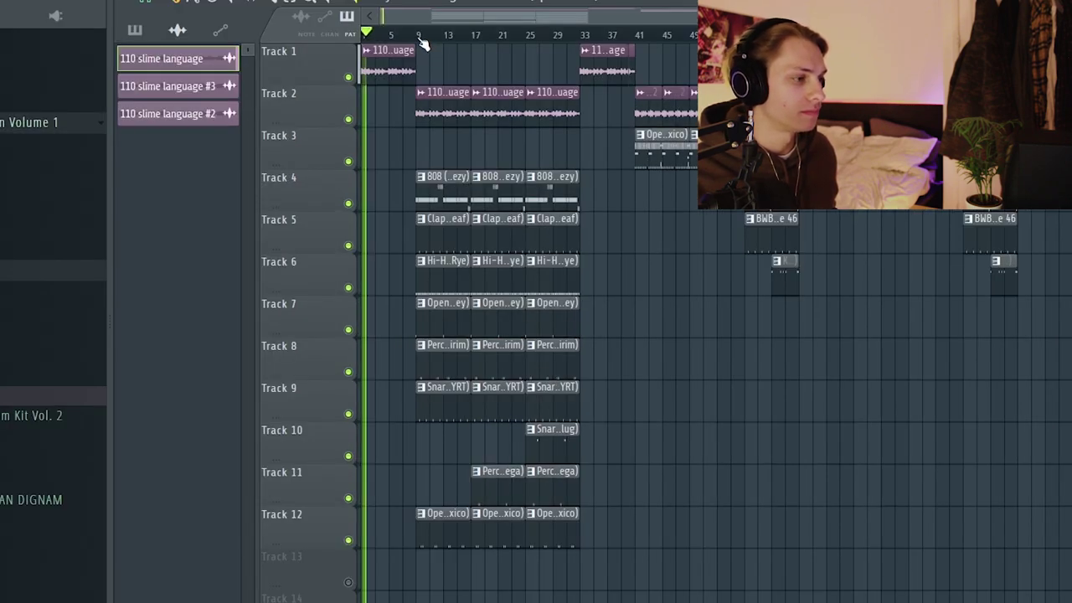
- Play the arrangement from bar 9 and examine the transition into the halftime section at bar 41
click(419, 38)
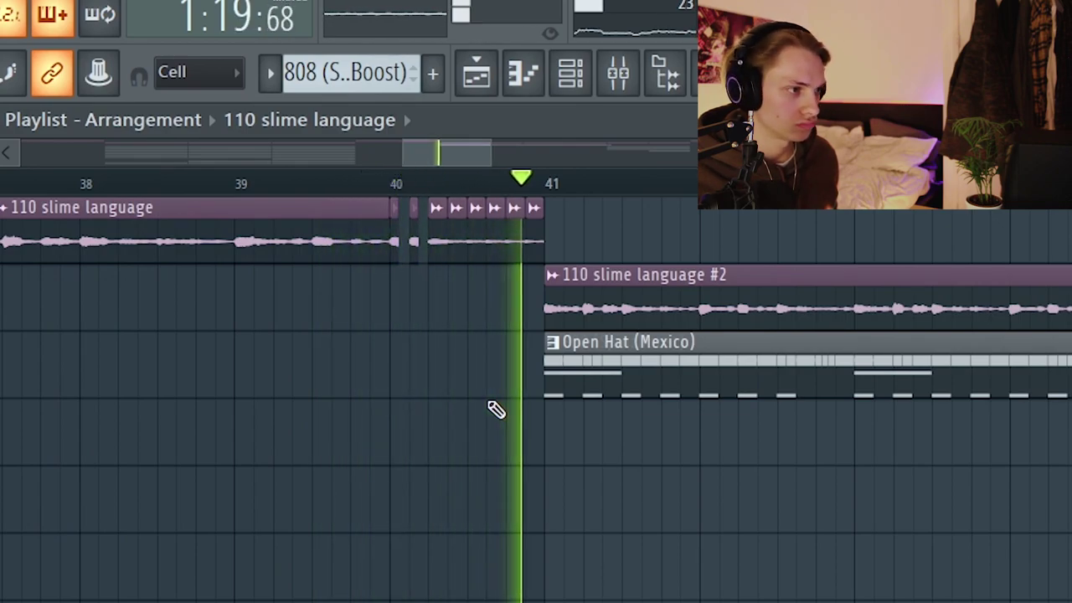
scroll(712, 507, down, 7)
drag(679, 152, 911, 154)
scroll(704, 201, down, 3)
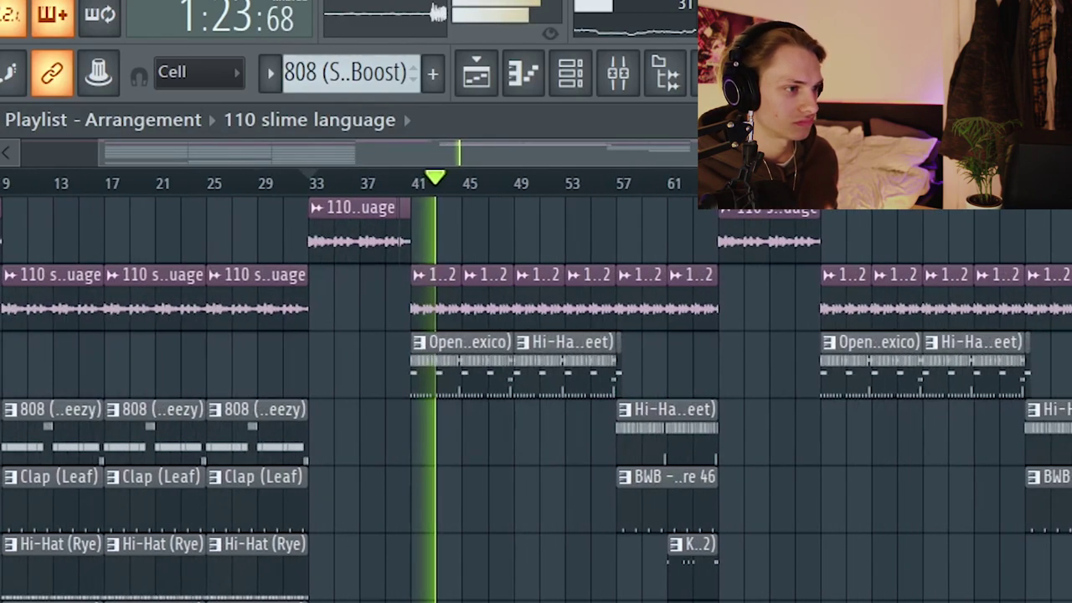